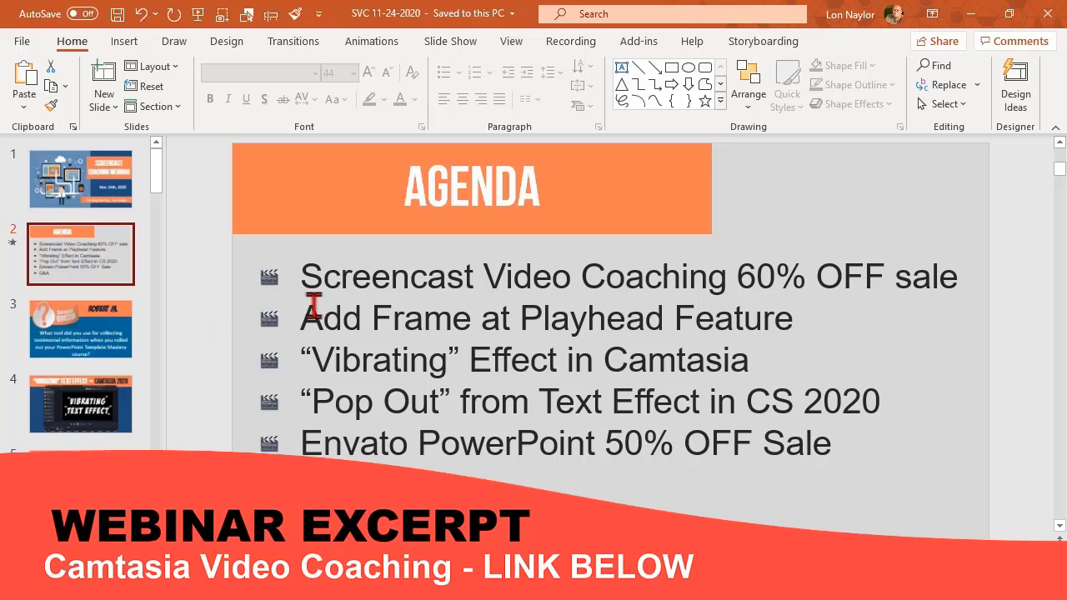
Select the 'Add Frame at Playhead Feature' agenda line, then deselect the text box
{"action": "double_click", "coordinate": [301, 313]}
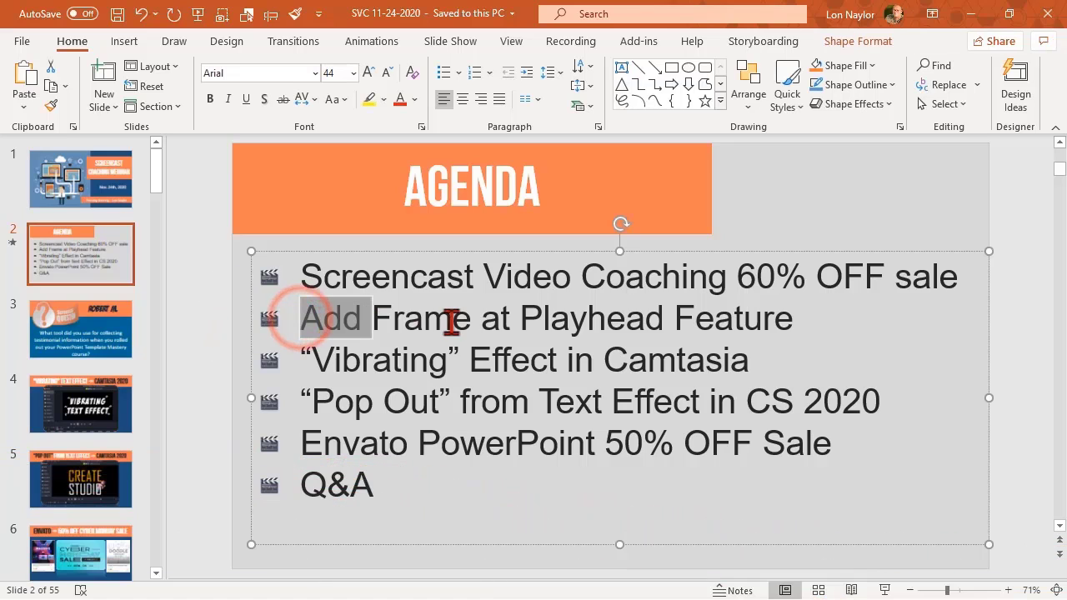
{"action": "left_click_drag", "start_coordinate": [451, 324], "coordinate": [577, 322]}
{"action": "left_click_drag", "start_coordinate": [748, 324], "coordinate": [748, 318]}
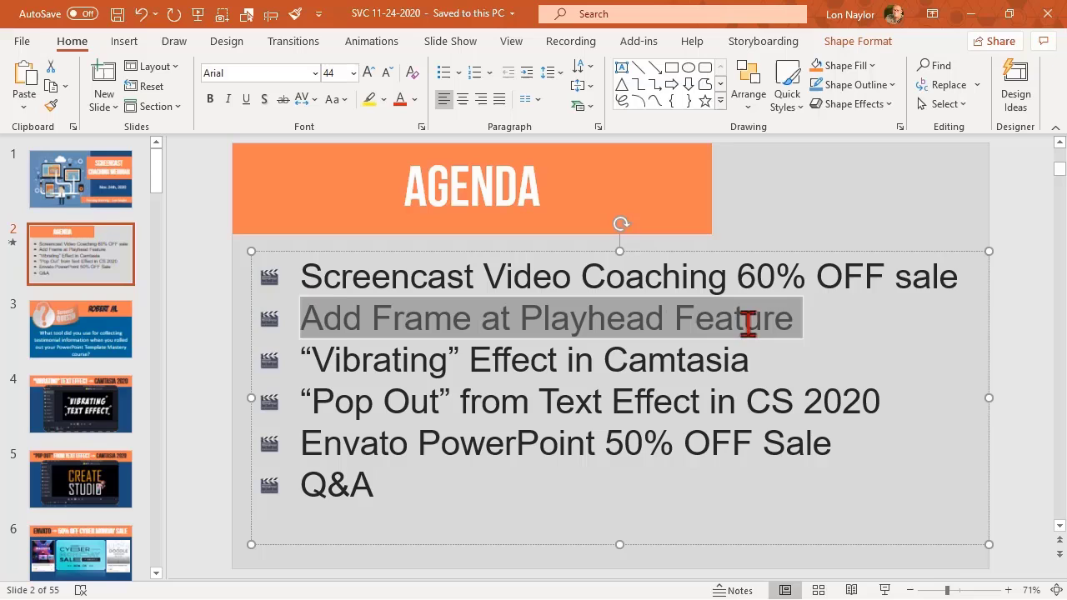
{"action": "left_click", "coordinate": [196, 323]}
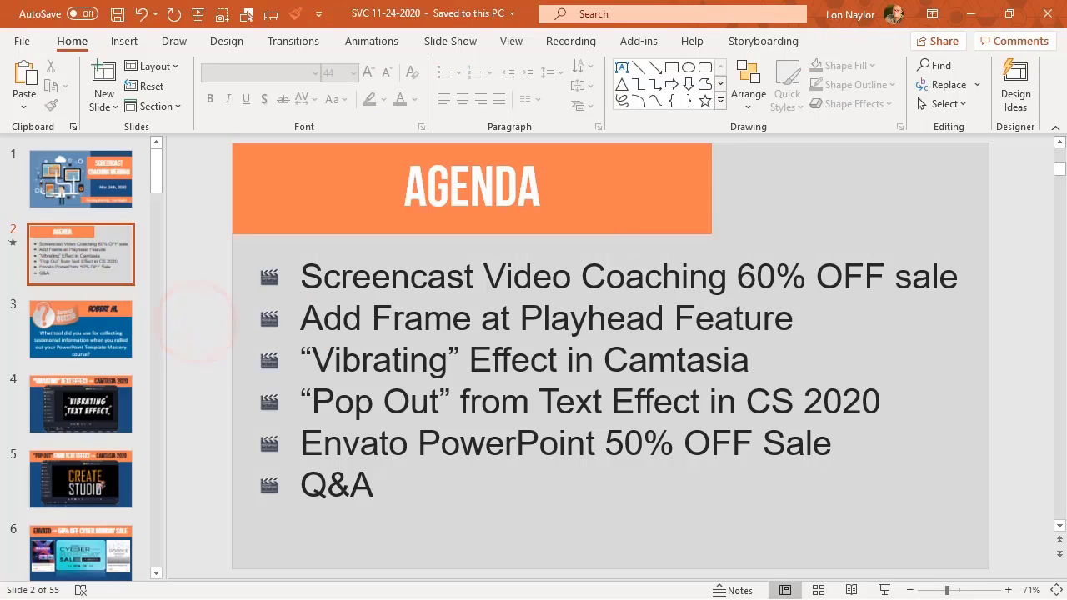
In Camtasia, zoom the timeline out and scroll right to the Frame at Playhead SAMPLE clip
{"action": "key", "text": "alt+Tab"}
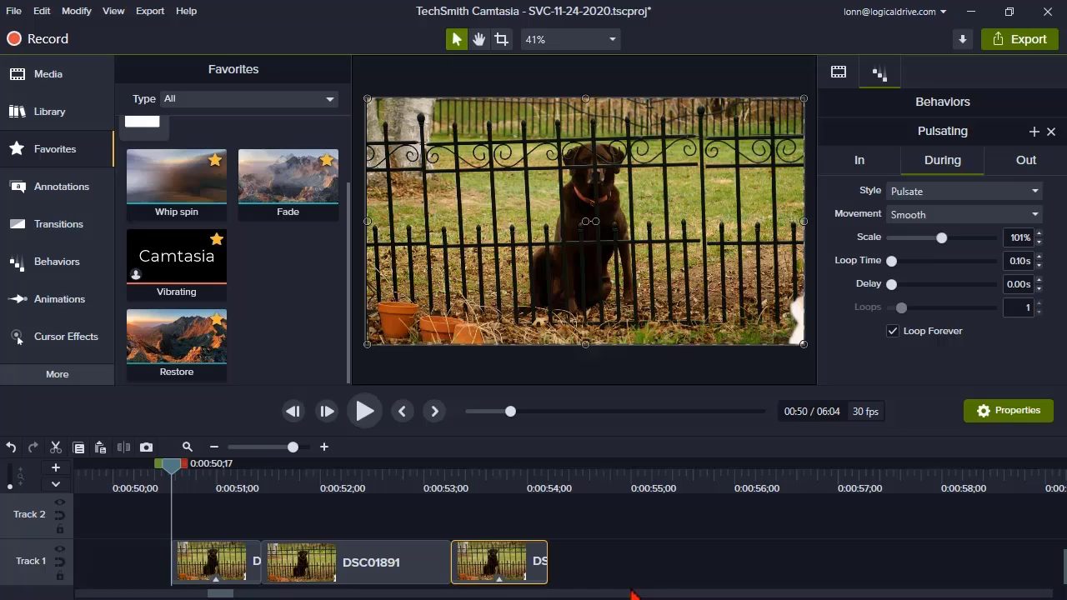
{"action": "left_click", "coordinate": [278, 446]}
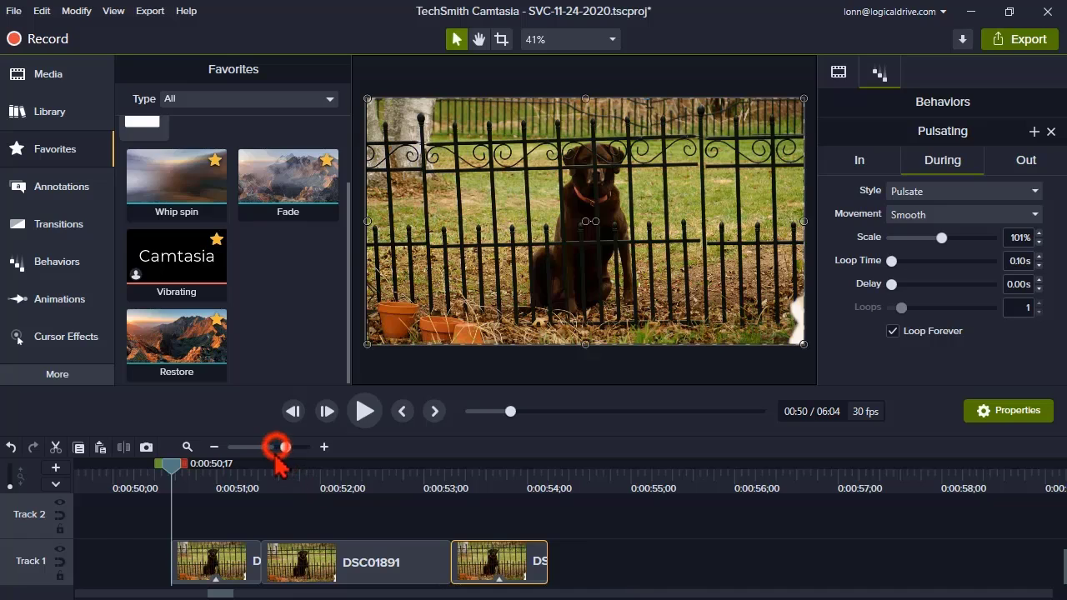
{"action": "left_click_drag", "start_coordinate": [368, 485], "coordinate": [409, 498]}
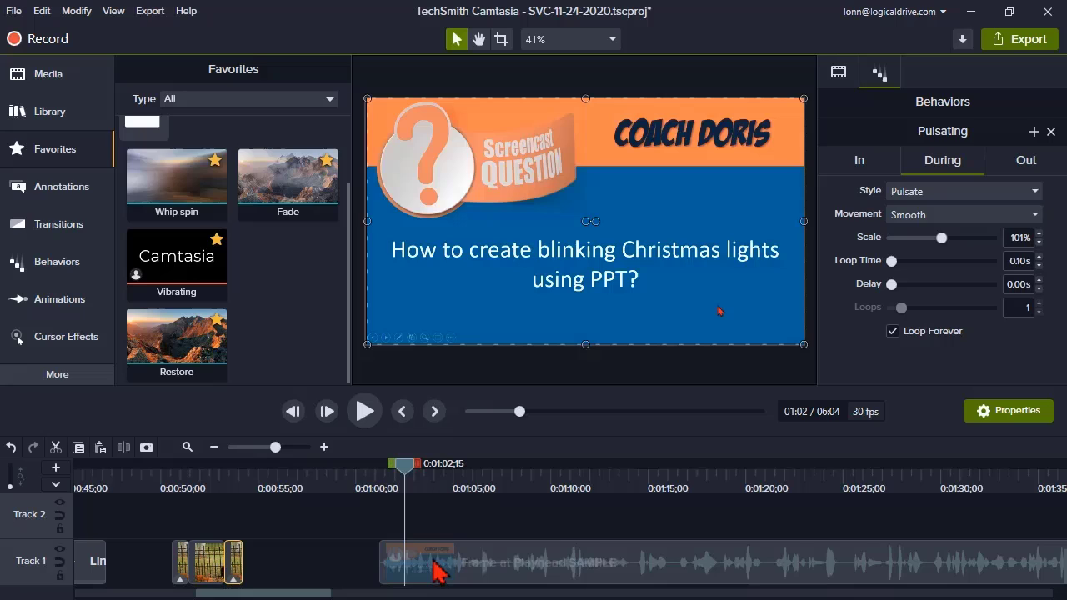
{"action": "scroll", "coordinate": [435, 575], "scroll_direction": "right", "scroll_amount": 5}
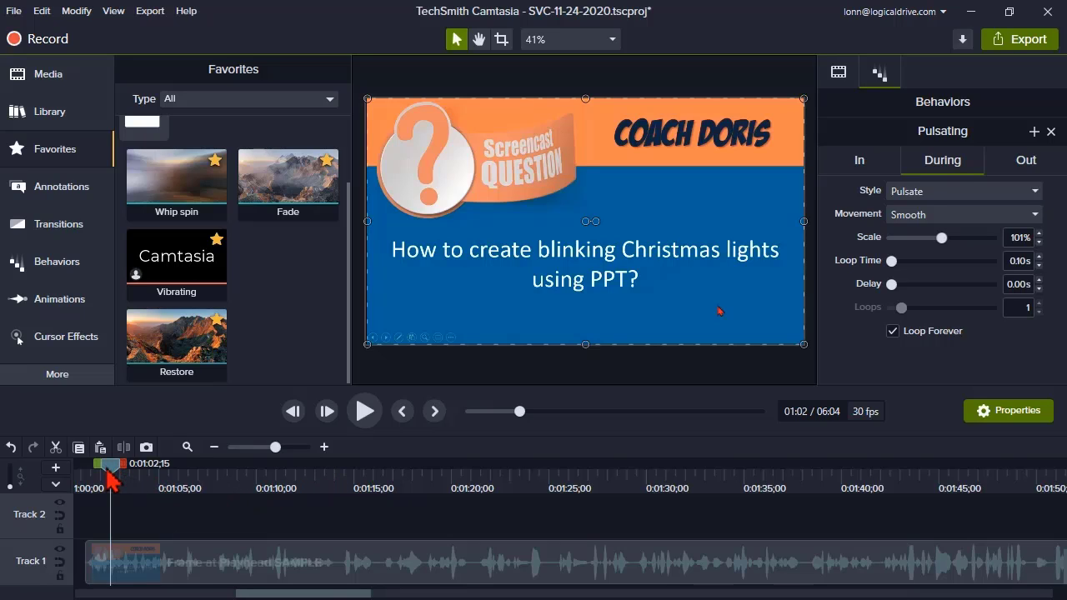
Select the Track 1 clip and scrub forward to about 1:51, where the PowerPoint window shows
{"action": "left_click", "coordinate": [179, 565]}
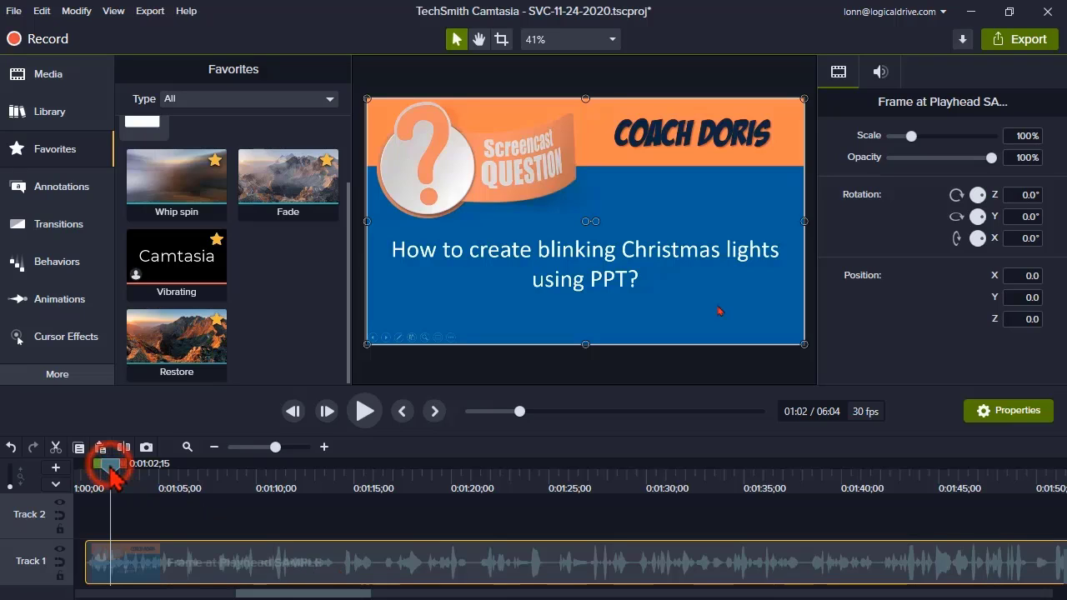
{"action": "left_click_drag", "start_coordinate": [113, 472], "coordinate": [984, 481]}
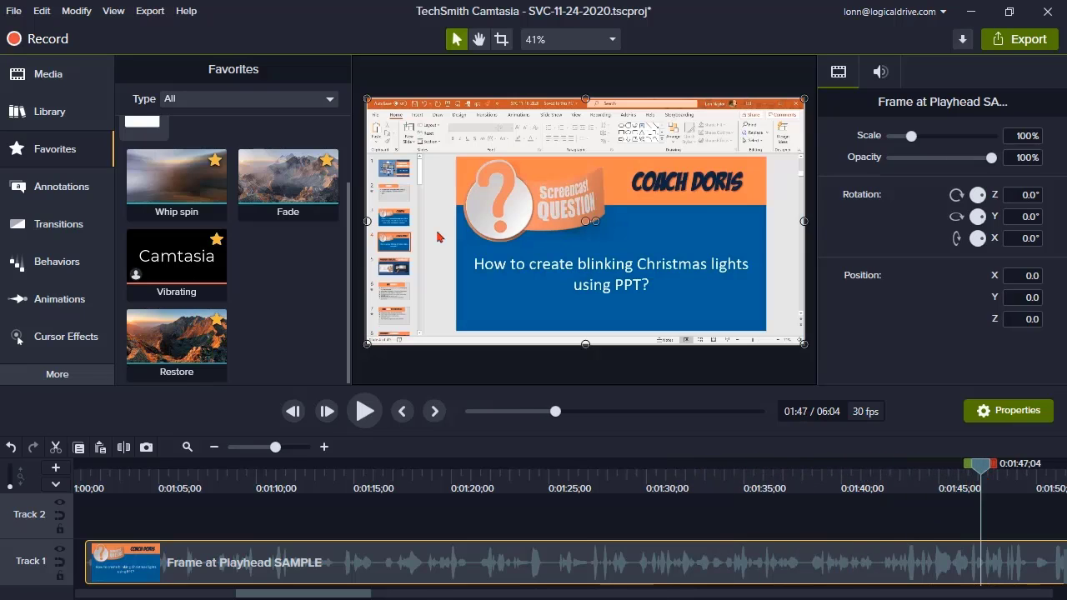
{"action": "left_click_drag", "start_coordinate": [356, 593], "coordinate": [419, 594]}
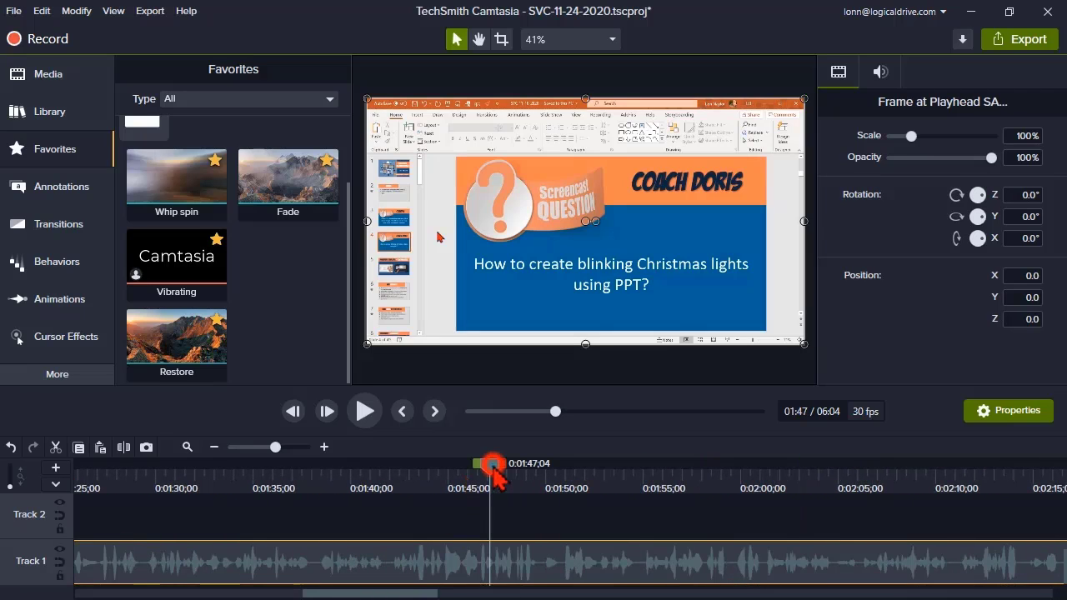
{"action": "left_click_drag", "start_coordinate": [494, 472], "coordinate": [584, 477]}
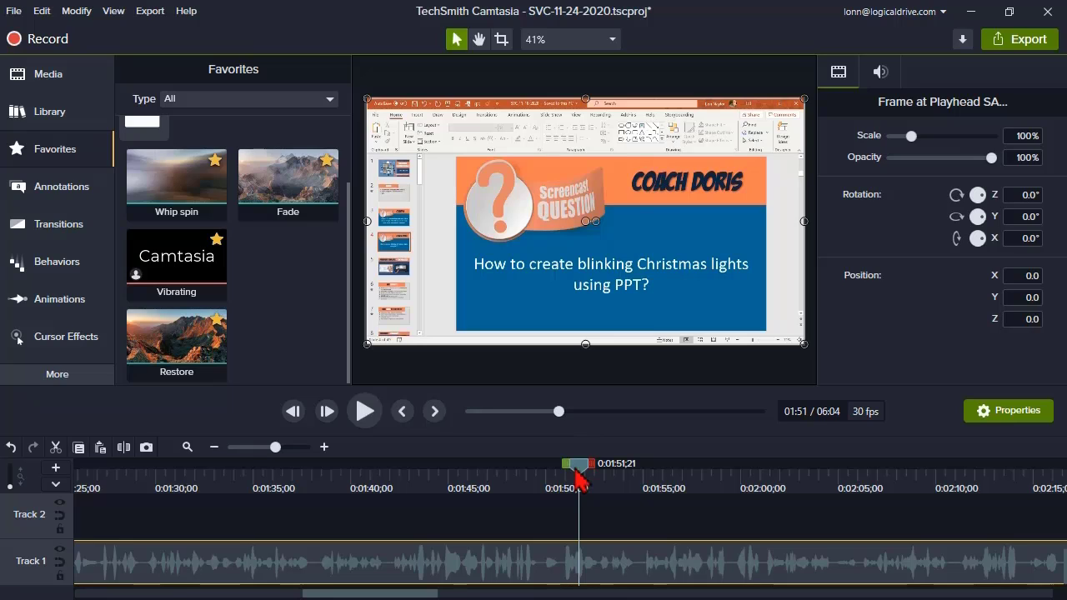
Scrub forward to 2:03;28, where the 'christmas and lights' search results appear
{"action": "left_click_drag", "start_coordinate": [578, 475], "coordinate": [600, 478]}
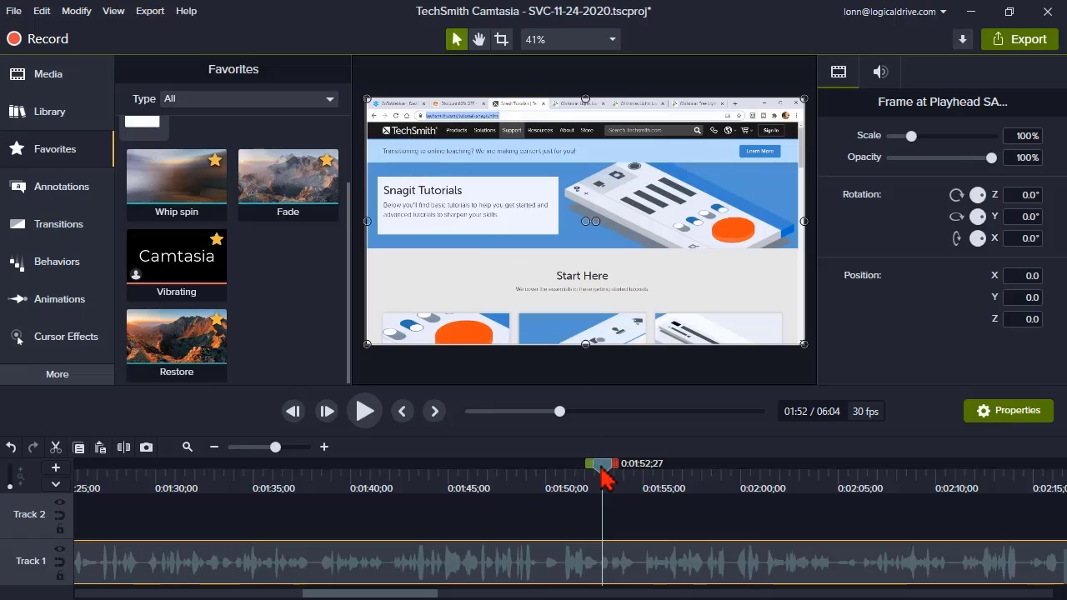
{"action": "left_click_drag", "start_coordinate": [603, 468], "coordinate": [777, 467]}
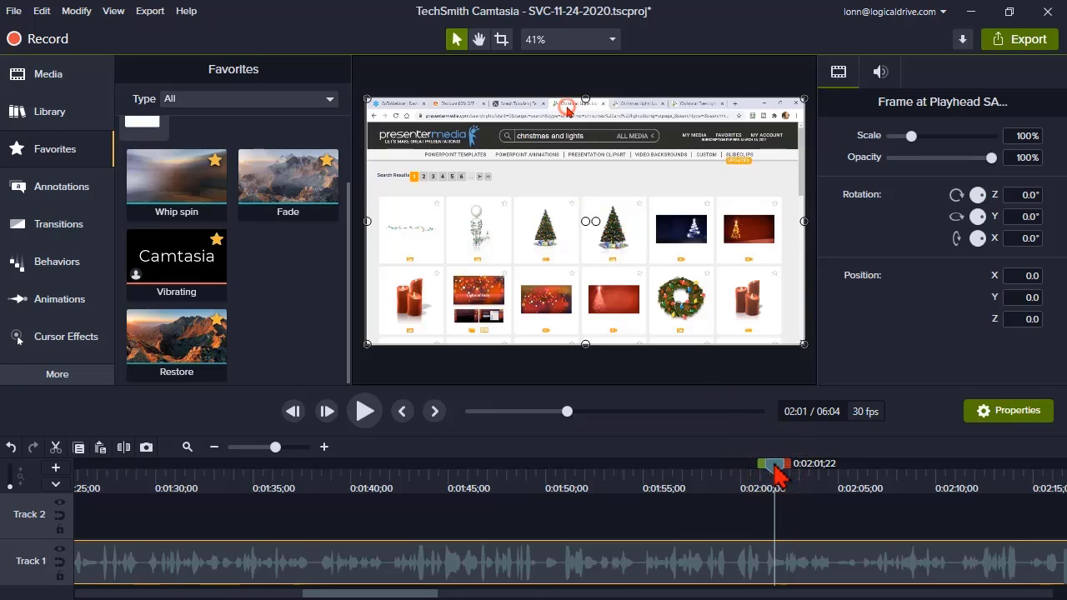
{"action": "left_click", "coordinate": [656, 492]}
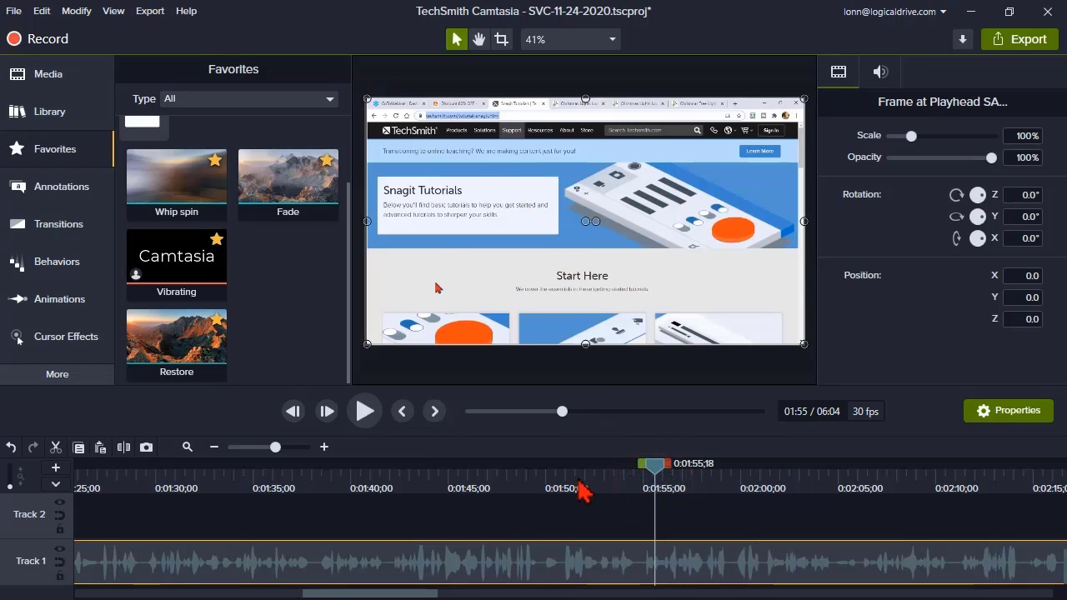
{"action": "left_click_drag", "start_coordinate": [659, 479], "coordinate": [817, 450]}
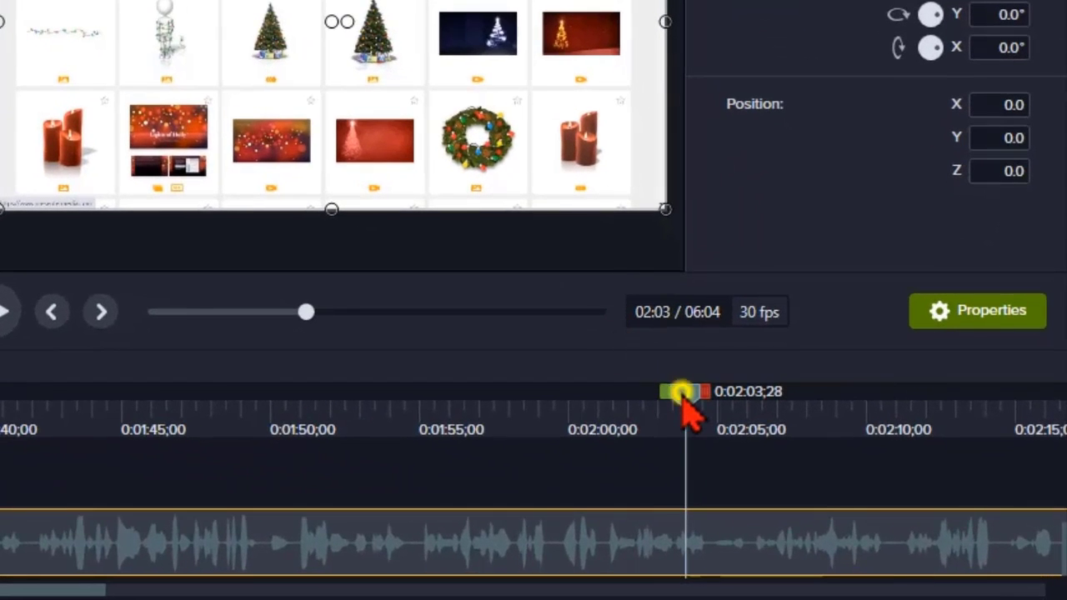
Add the 2:03;28 frame to Track 2 as a 5-second exported still image
{"action": "right_click", "coordinate": [686, 409]}
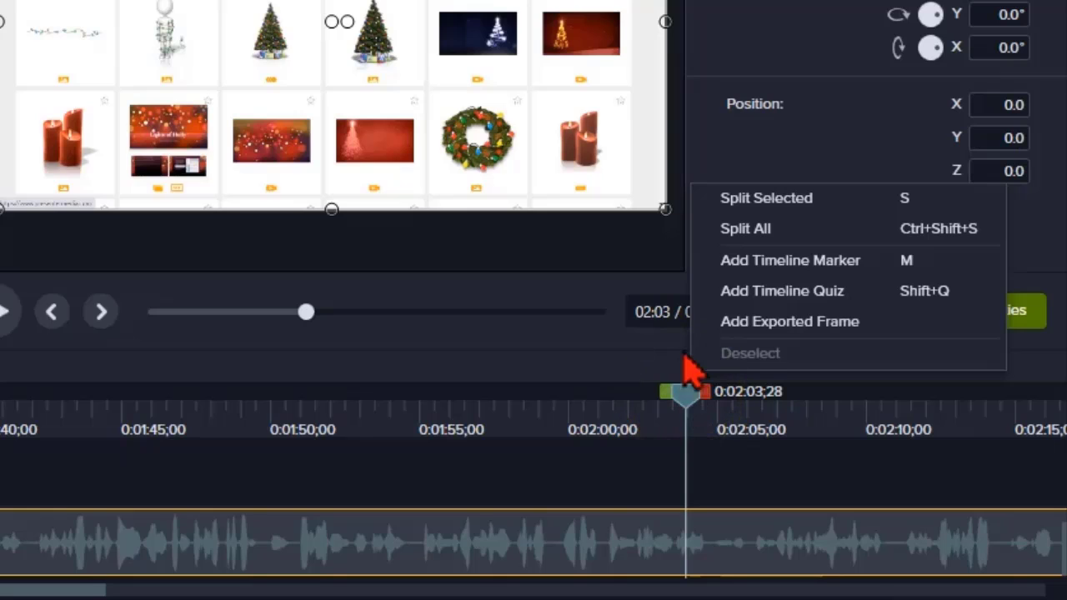
{"action": "left_click", "coordinate": [713, 324]}
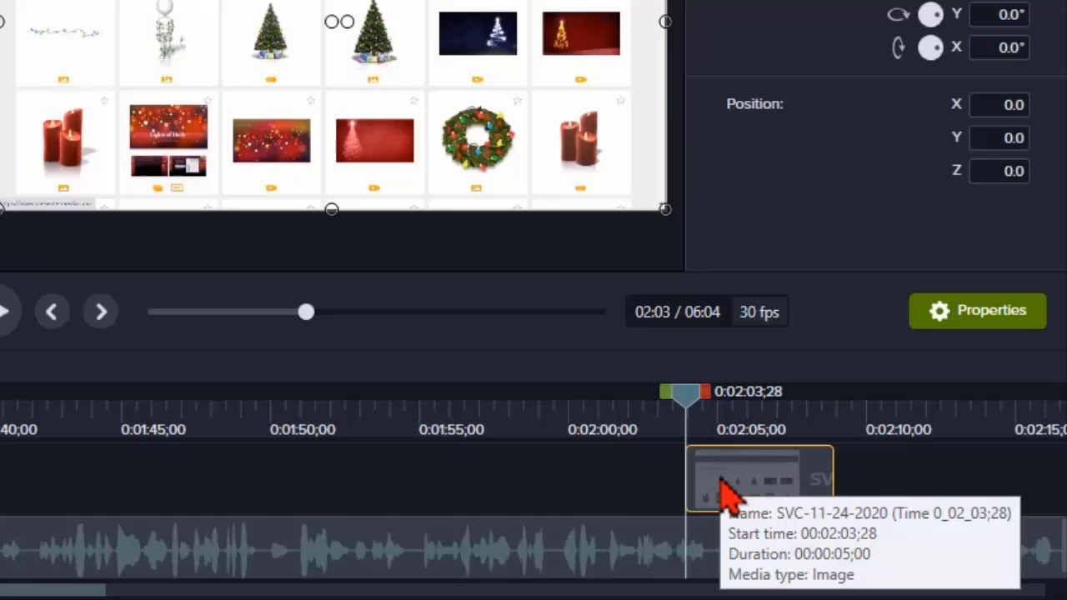
Snap the still-image clip's start to 1:46;06 at the PowerPoint screen and stretch it to about 2:08
{"action": "left_click_drag", "start_coordinate": [722, 484], "coordinate": [83, 487]}
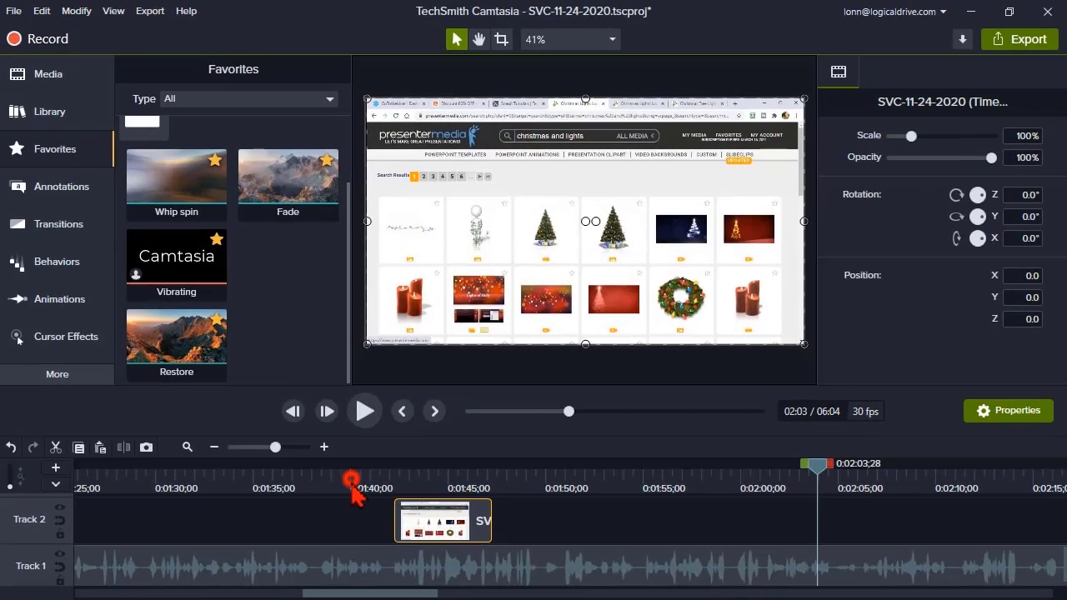
{"action": "left_click", "coordinate": [9, 410]}
{"action": "left_click", "coordinate": [353, 467]}
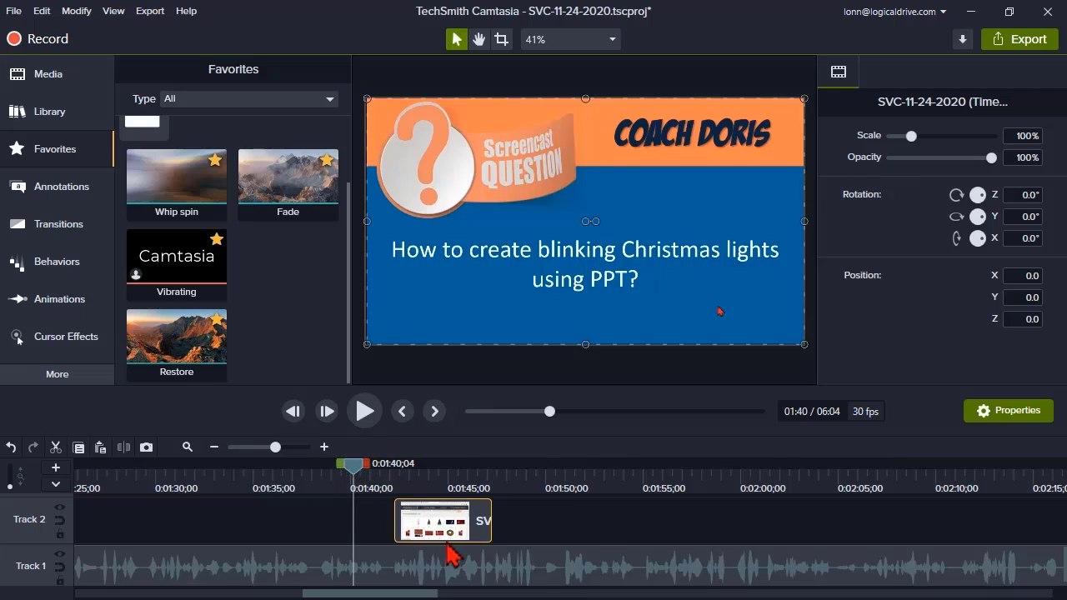
{"action": "left_click_drag", "start_coordinate": [428, 520], "coordinate": [682, 521]}
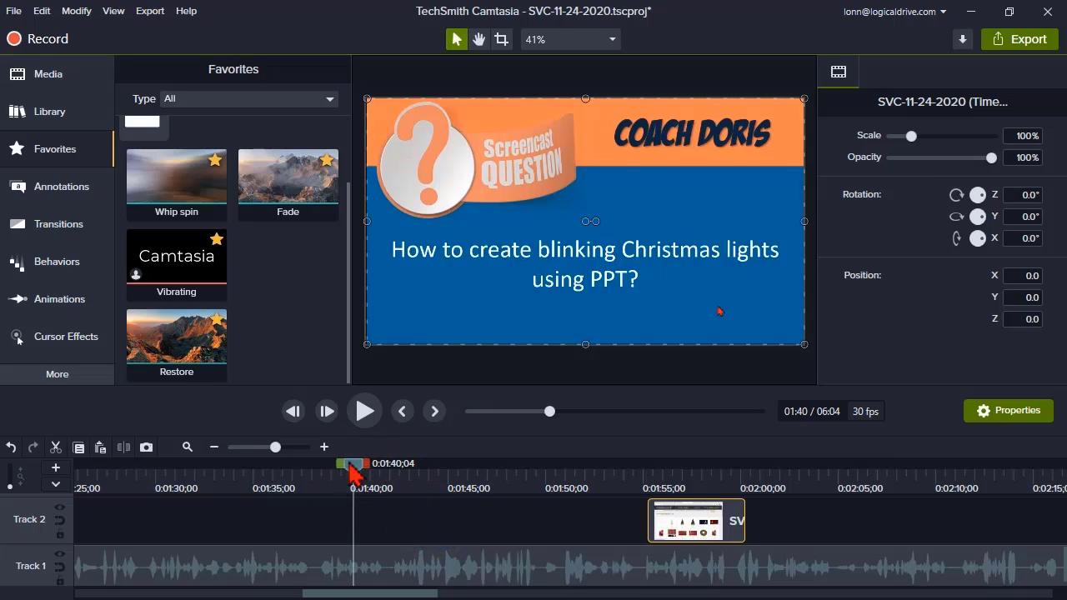
{"action": "left_click_drag", "start_coordinate": [354, 467], "coordinate": [584, 493]}
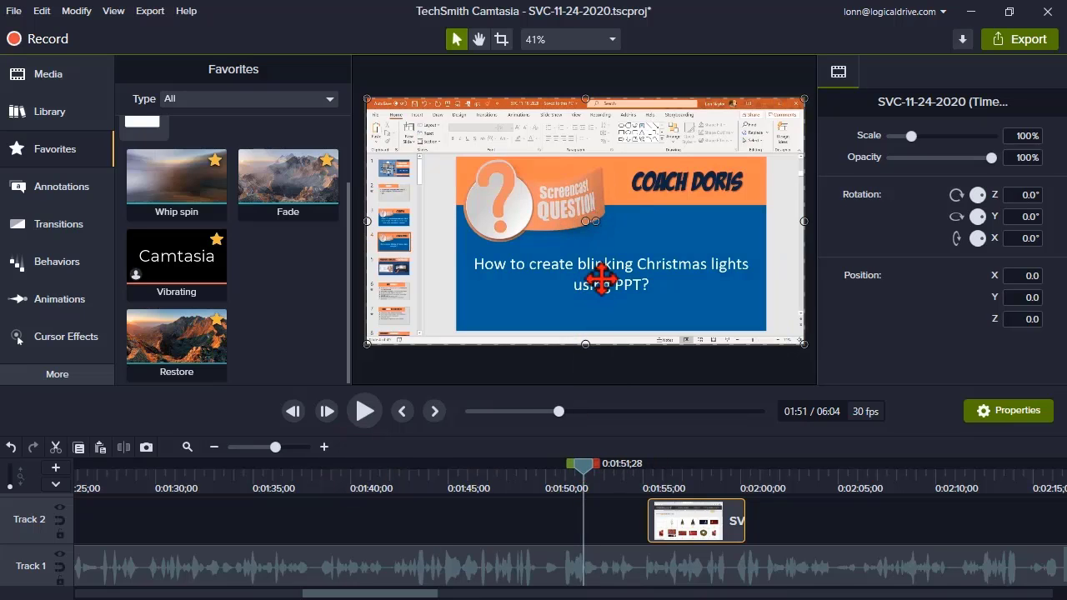
{"action": "left_click_drag", "start_coordinate": [581, 471], "coordinate": [471, 488]}
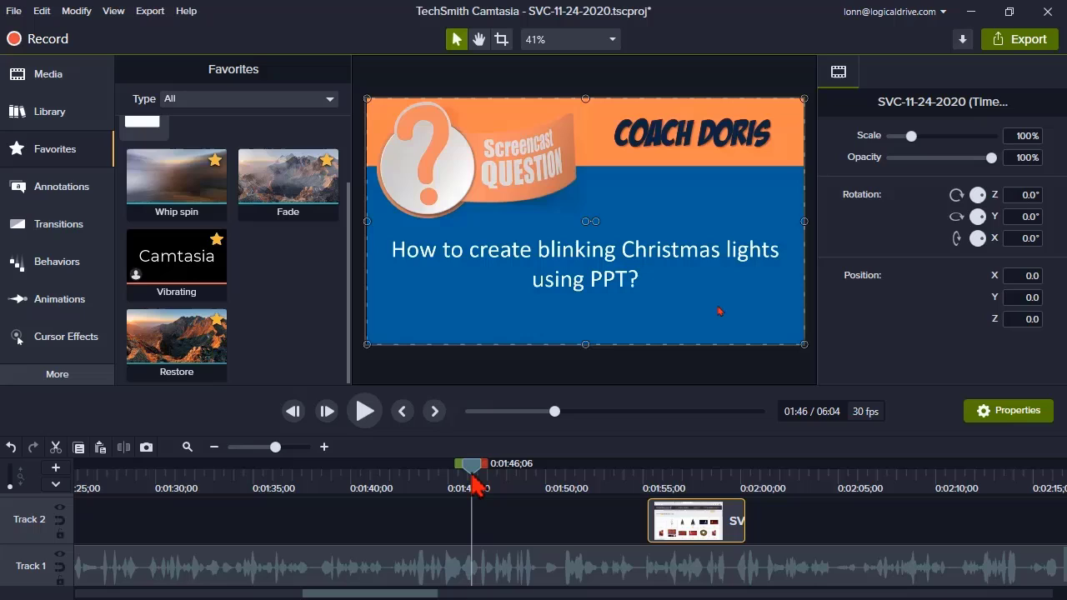
{"action": "left_click_drag", "start_coordinate": [666, 533], "coordinate": [487, 532]}
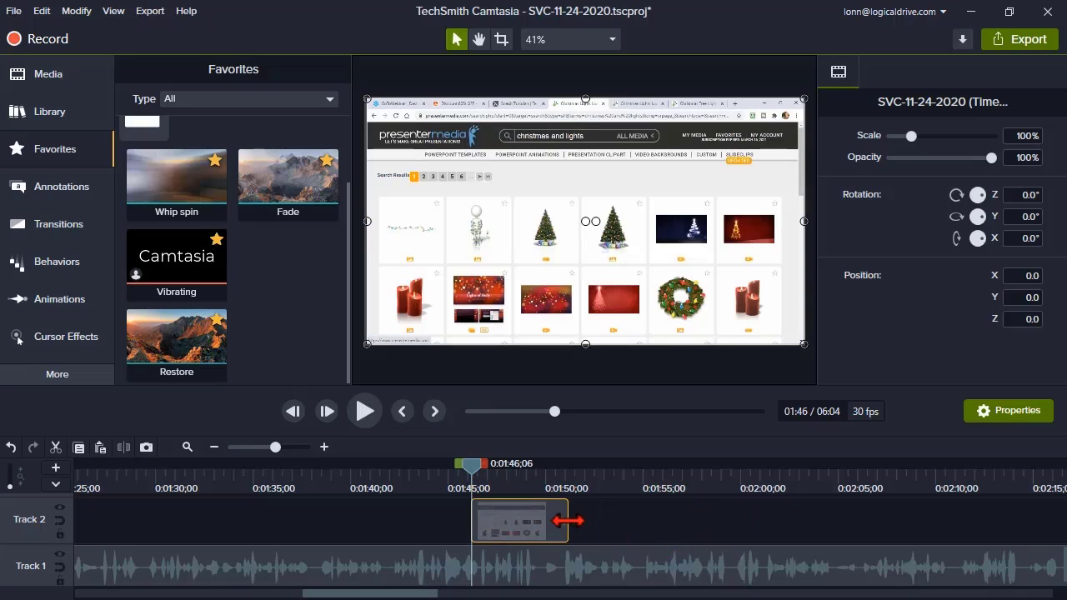
{"action": "left_click_drag", "start_coordinate": [568, 520], "coordinate": [900, 510]}
{"action": "left_click", "coordinate": [838, 480]}
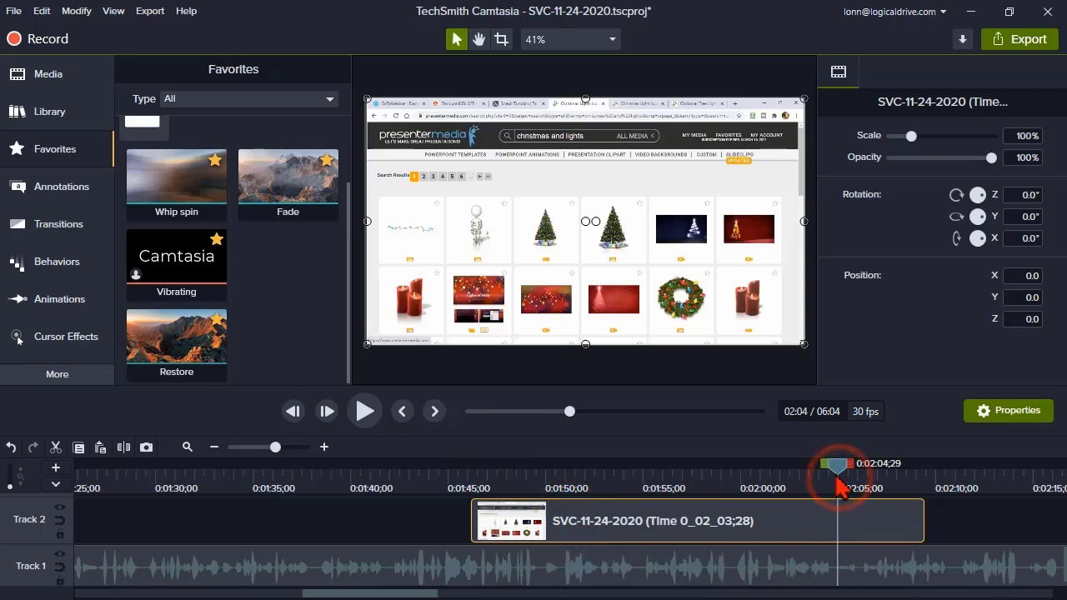
Scrub through the covered stretch from 1:42 past 2:05, then enlarge the timeline to show Track 3
{"action": "left_click_drag", "start_coordinate": [836, 472], "coordinate": [962, 486]}
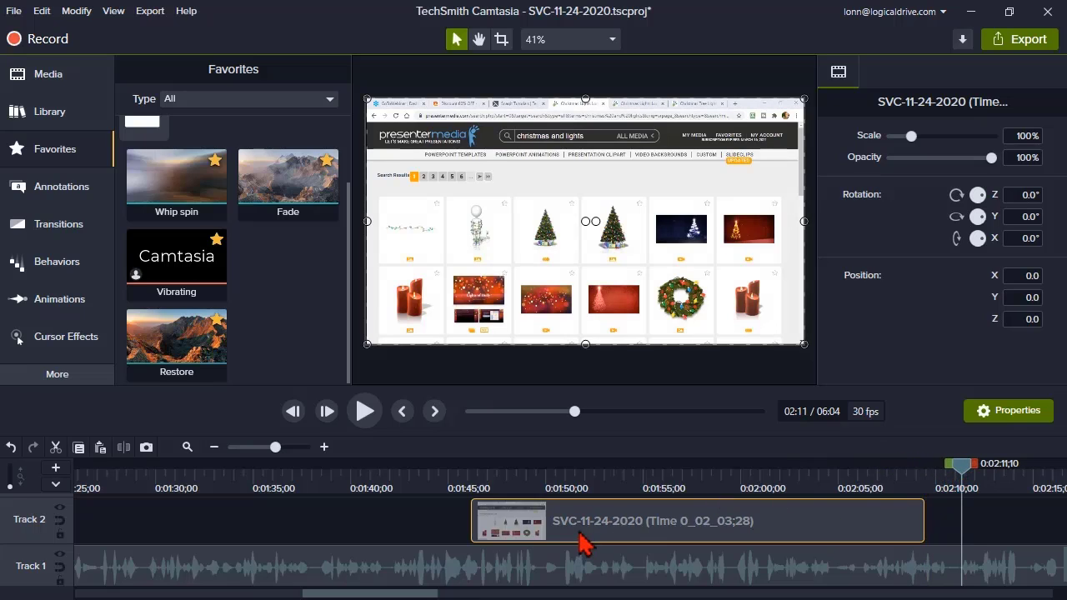
{"action": "left_click", "coordinate": [397, 481]}
{"action": "left_click_drag", "start_coordinate": [397, 481], "coordinate": [463, 485]}
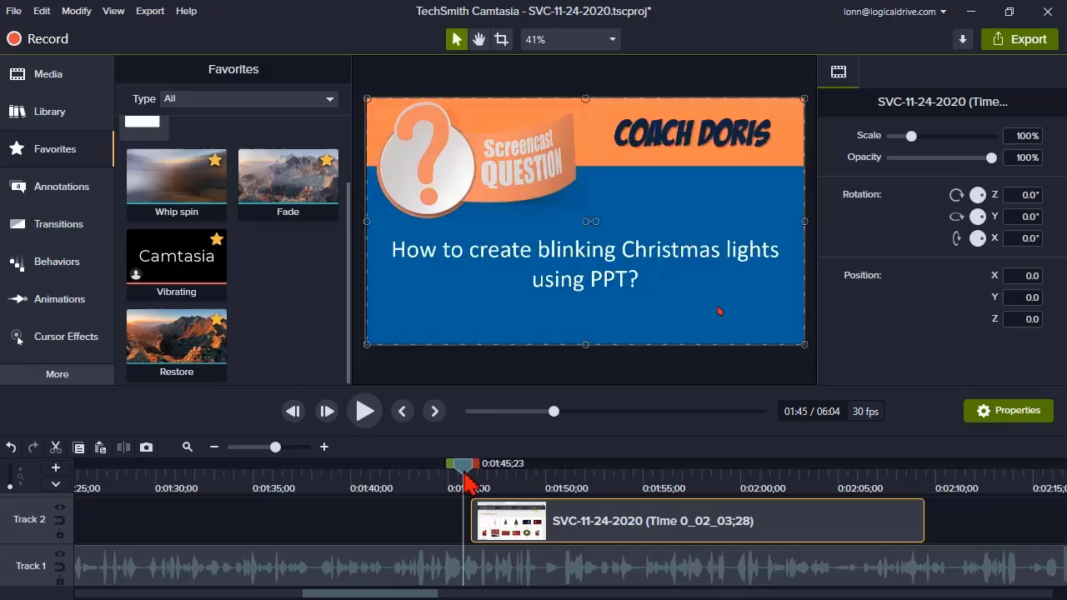
{"action": "left_click_drag", "start_coordinate": [467, 484], "coordinate": [624, 491]}
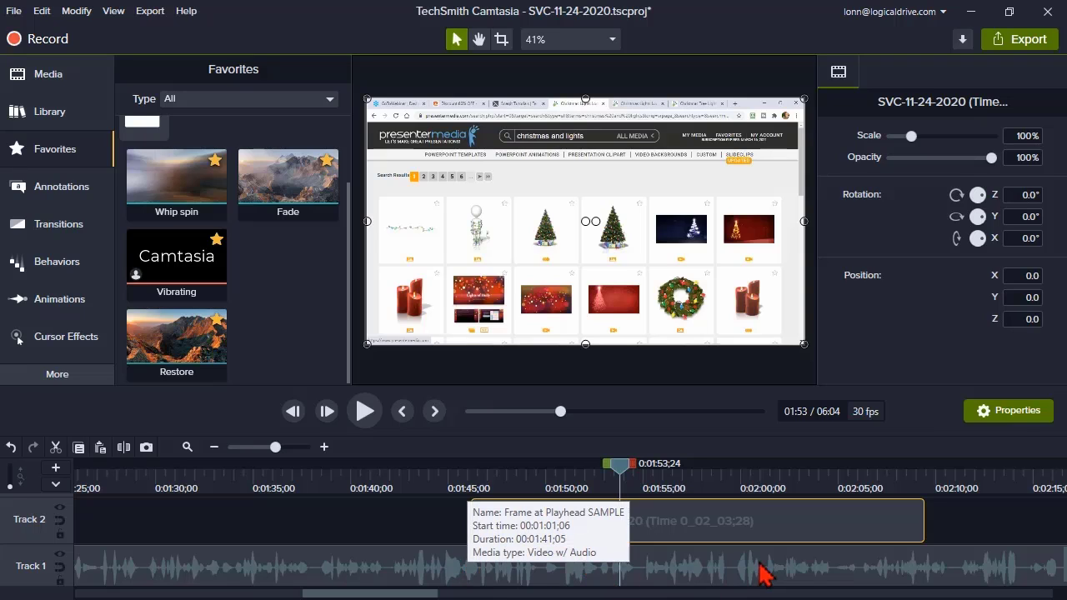
{"action": "left_click_drag", "start_coordinate": [621, 465], "coordinate": [847, 469]}
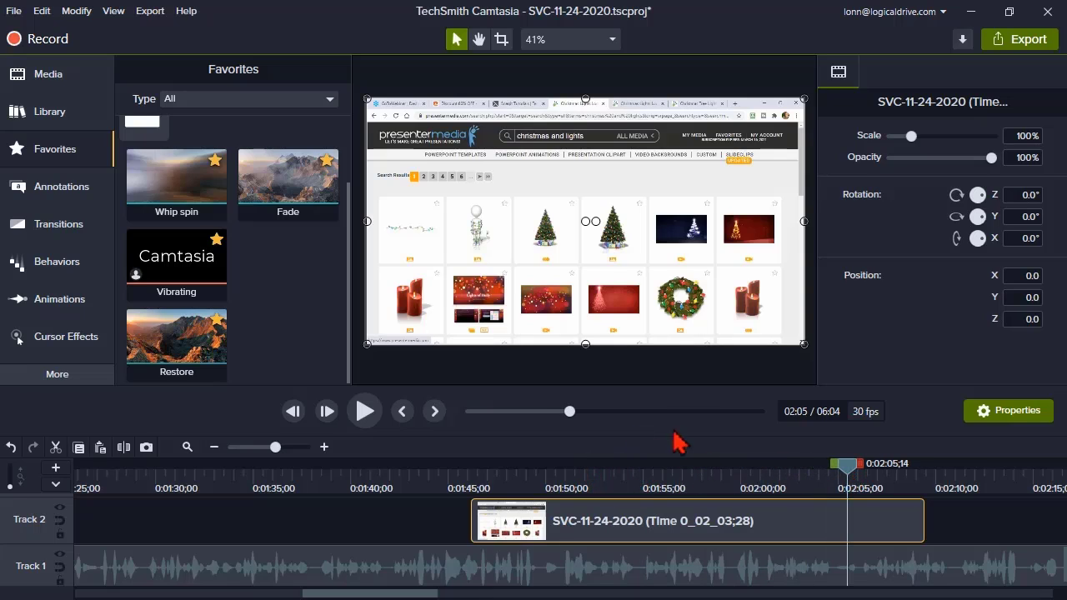
{"action": "left_click_drag", "start_coordinate": [653, 392], "coordinate": [648, 356]}
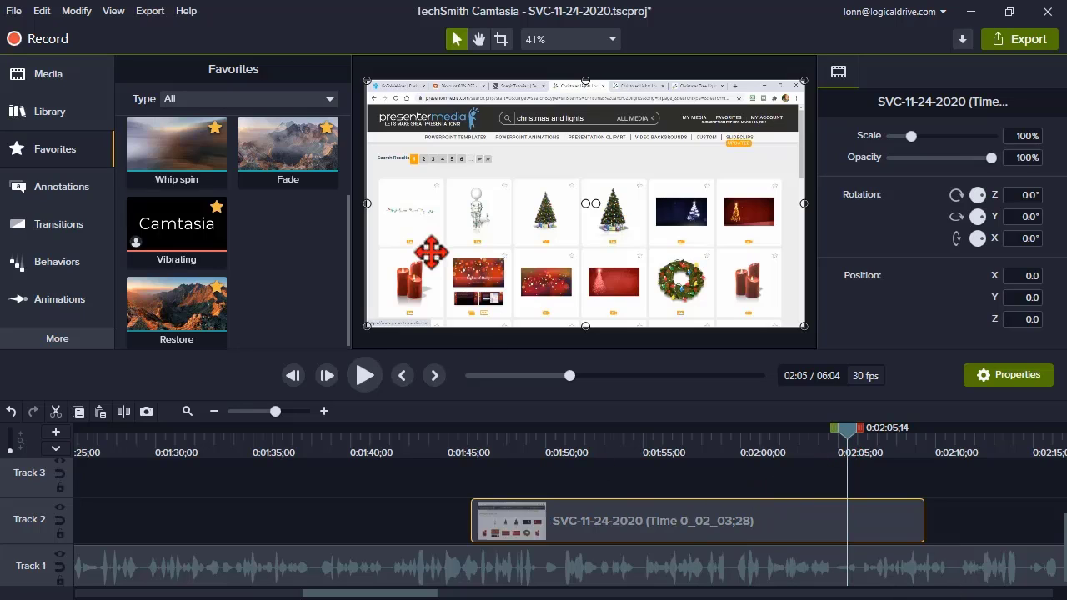
Export the 2:05;14 frame as a PNG, imported into the media bin
{"action": "left_click", "coordinate": [153, 18]}
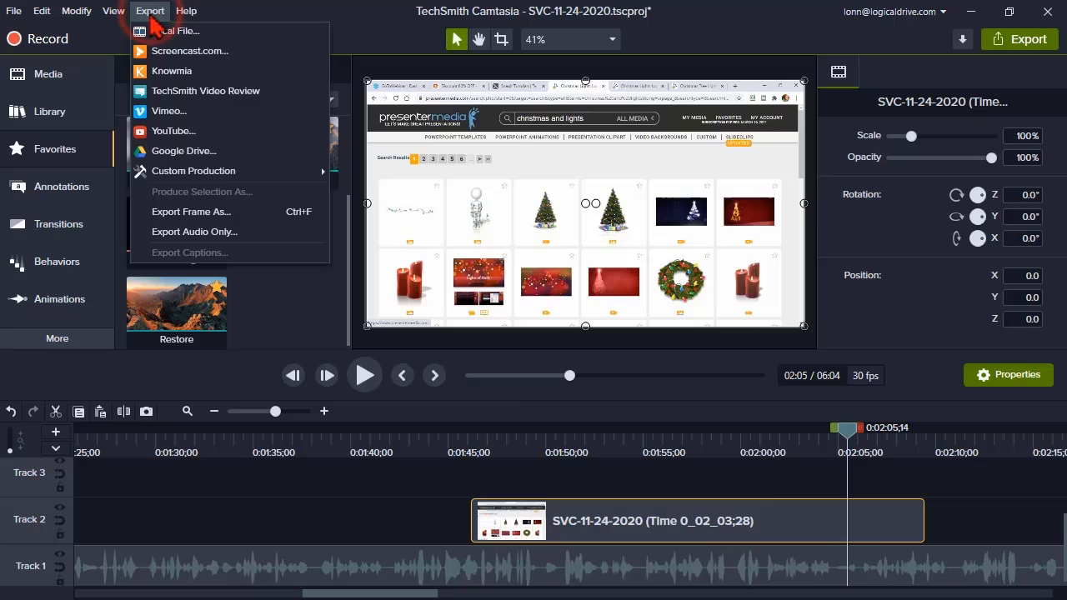
{"action": "left_click", "coordinate": [221, 213]}
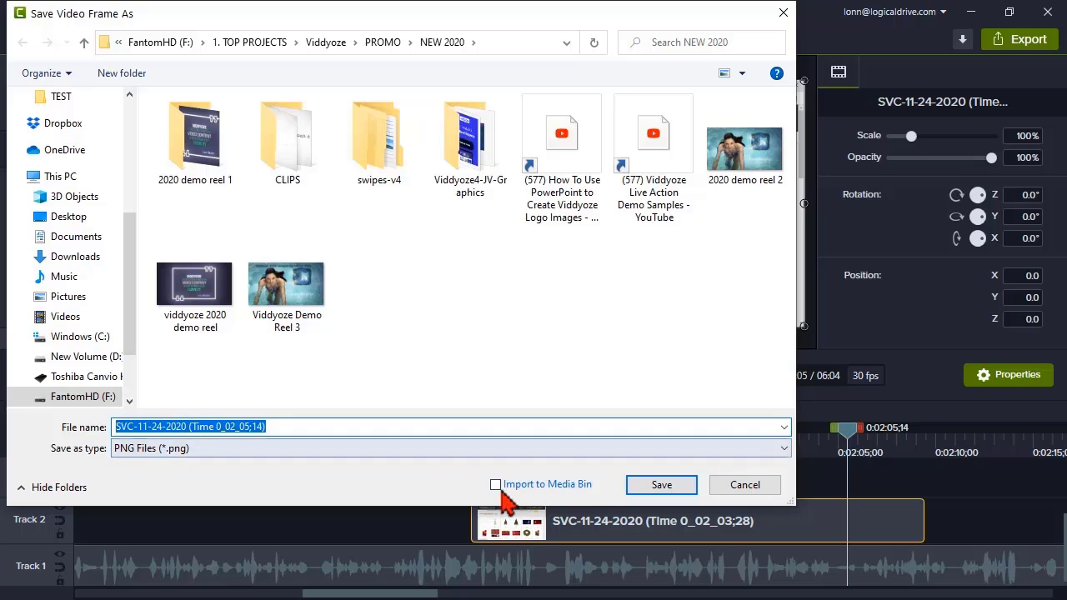
{"action": "left_click", "coordinate": [496, 485]}
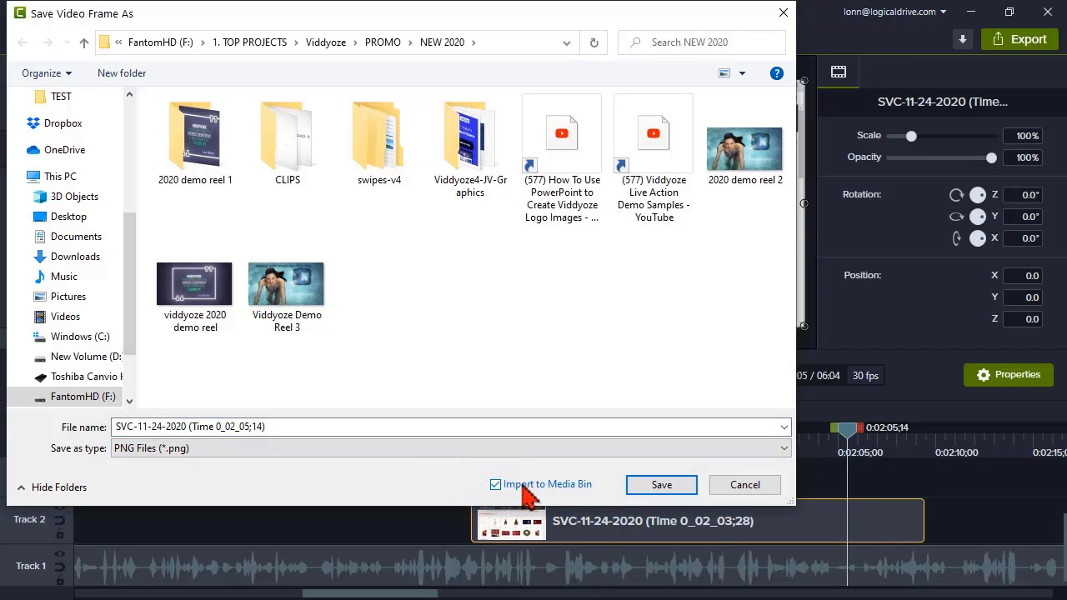
{"action": "left_click", "coordinate": [635, 487]}
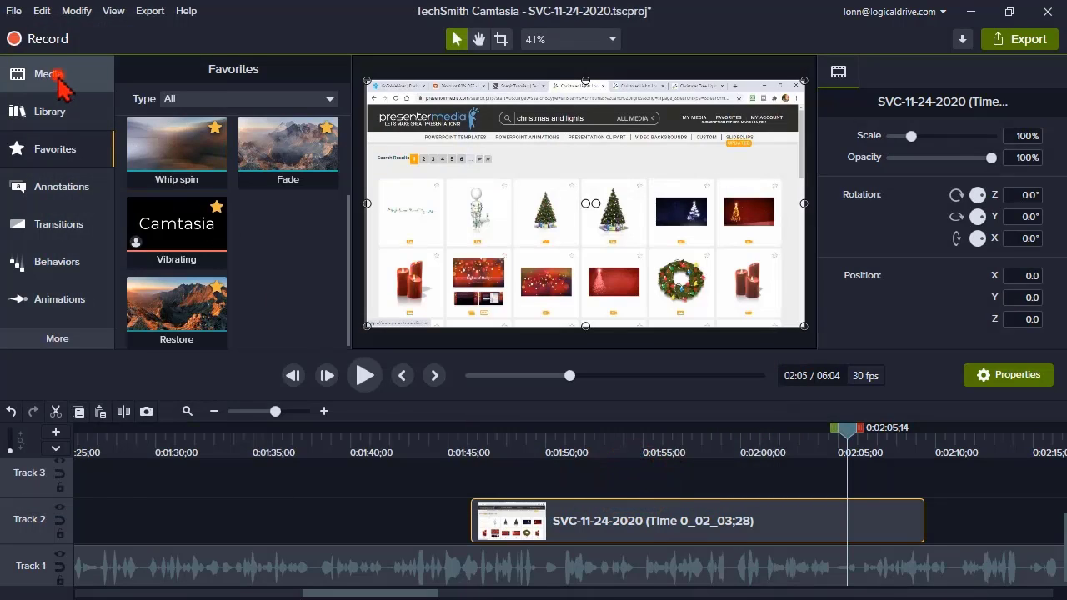
Show the media bin and delete the old still-image clip from Track 2
{"action": "left_click", "coordinate": [60, 81]}
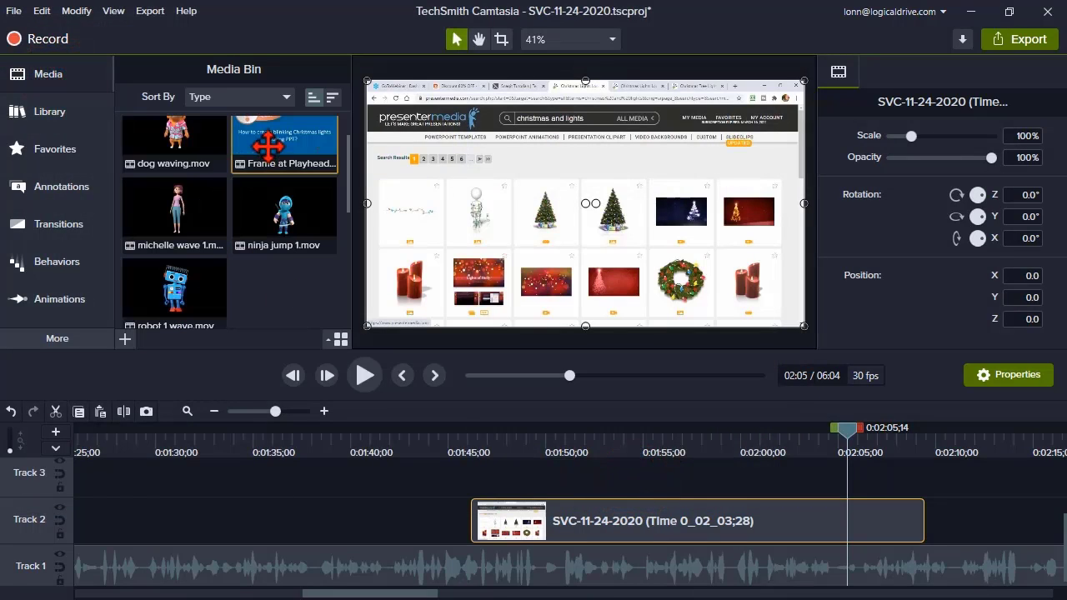
{"action": "left_click", "coordinate": [848, 526]}
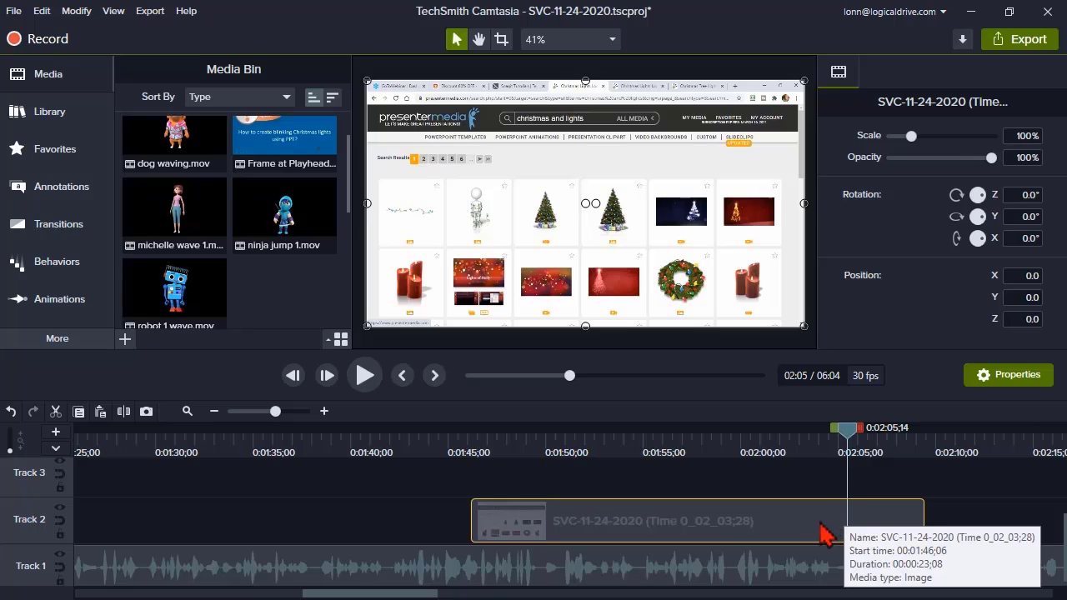
{"action": "key", "text": "Delete"}
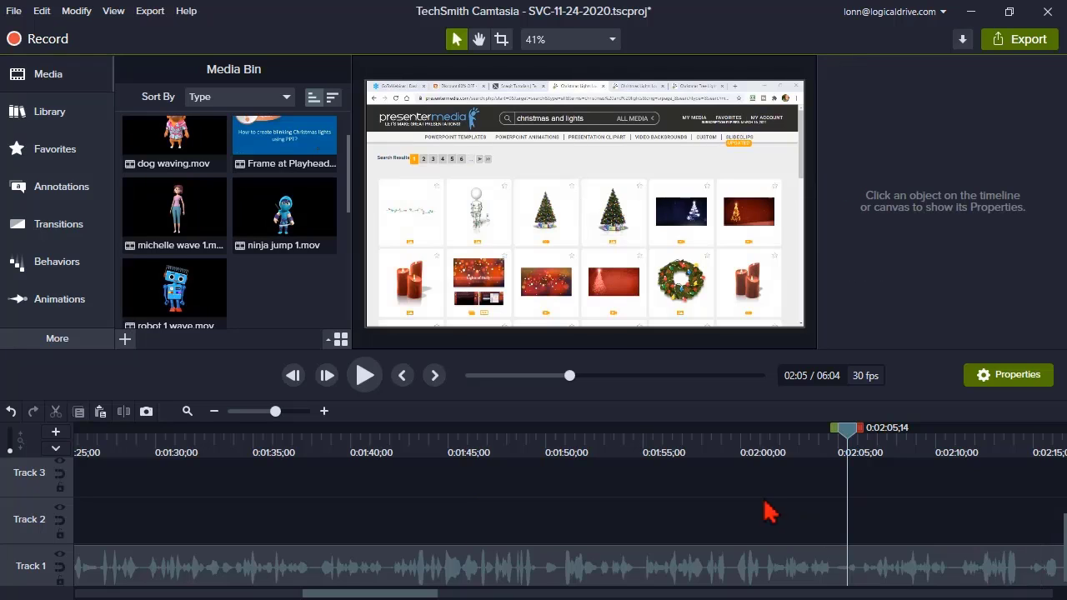
Add the exported 2:05;14 frame as a new Track 2 image clip ending at the playhead
{"action": "right_click", "coordinate": [848, 440]}
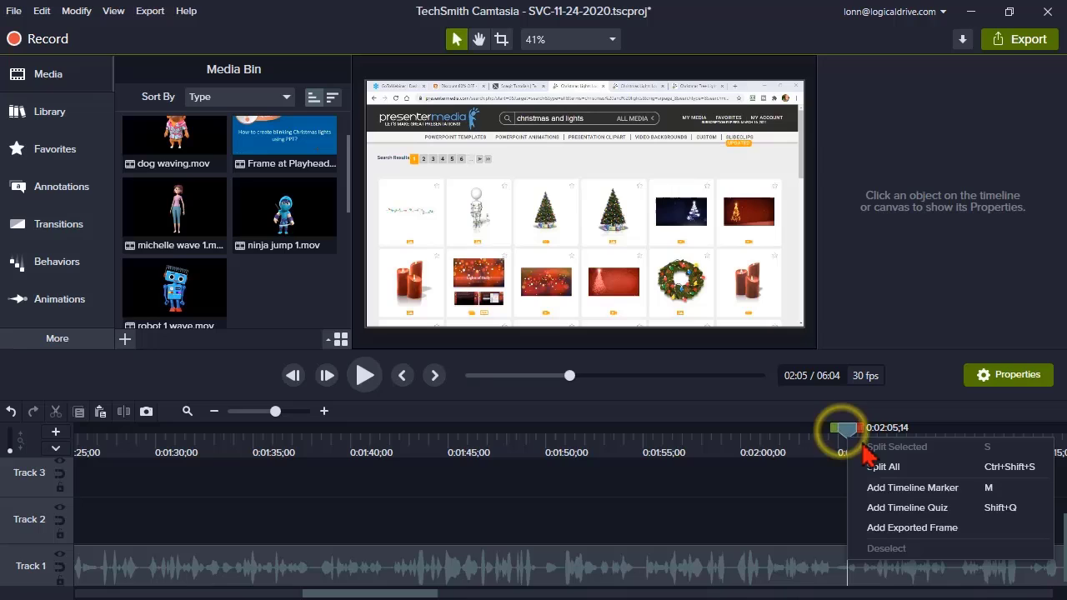
{"action": "left_click", "coordinate": [878, 531]}
{"action": "left_click_drag", "start_coordinate": [875, 525], "coordinate": [769, 525]}
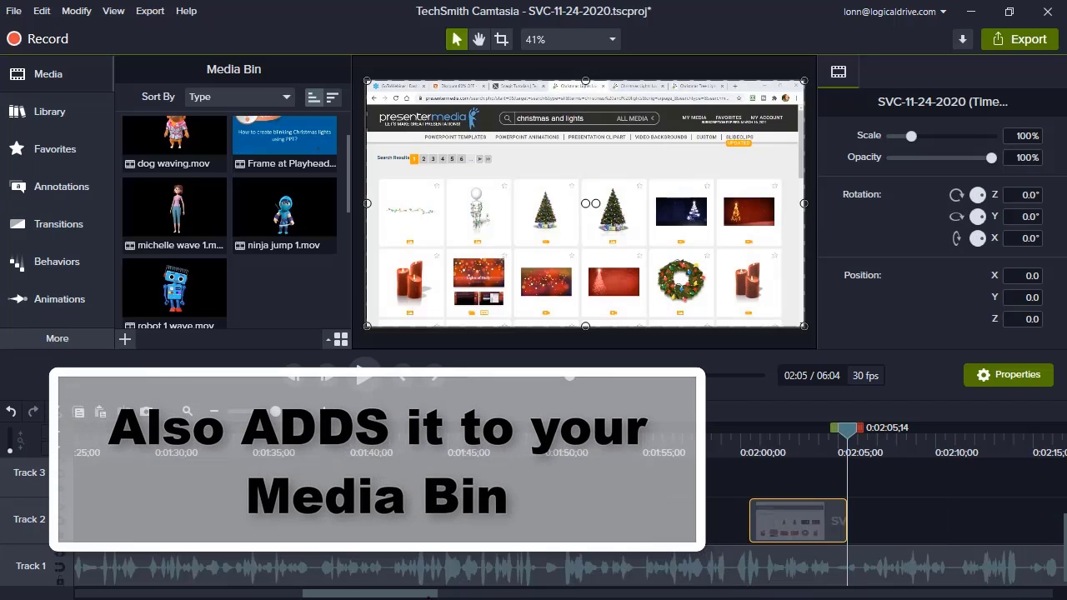
{"action": "left_click_drag", "start_coordinate": [426, 594], "coordinate": [501, 593]}
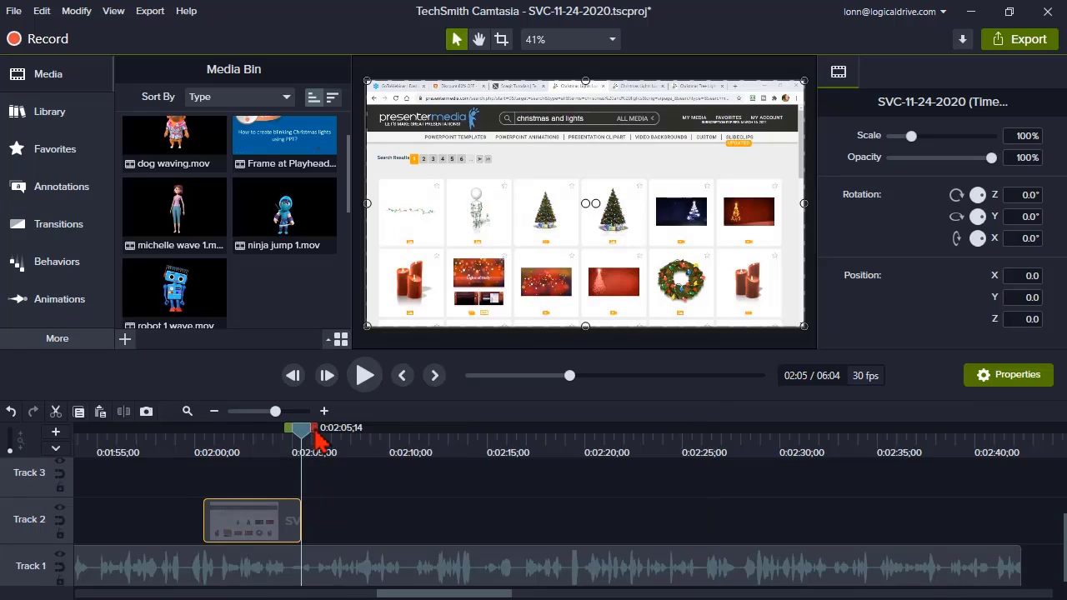
Clear the time selection and move the 5-second 0_02_05;14 still clip to start at 0:01:58;24
{"action": "left_click_drag", "start_coordinate": [314, 431], "coordinate": [339, 442]}
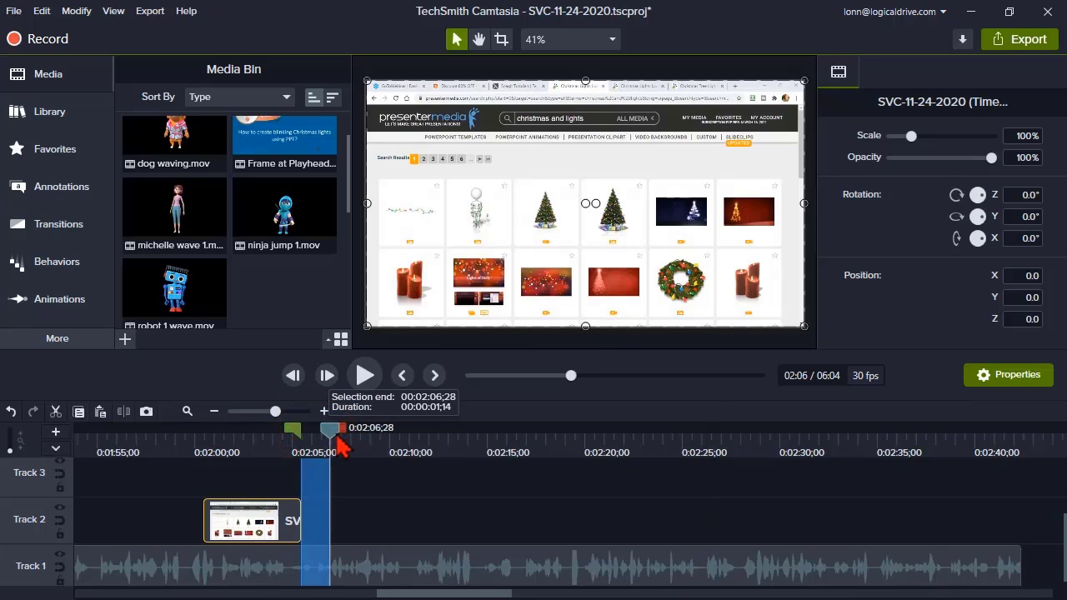
{"action": "left_click", "coordinate": [130, 434]}
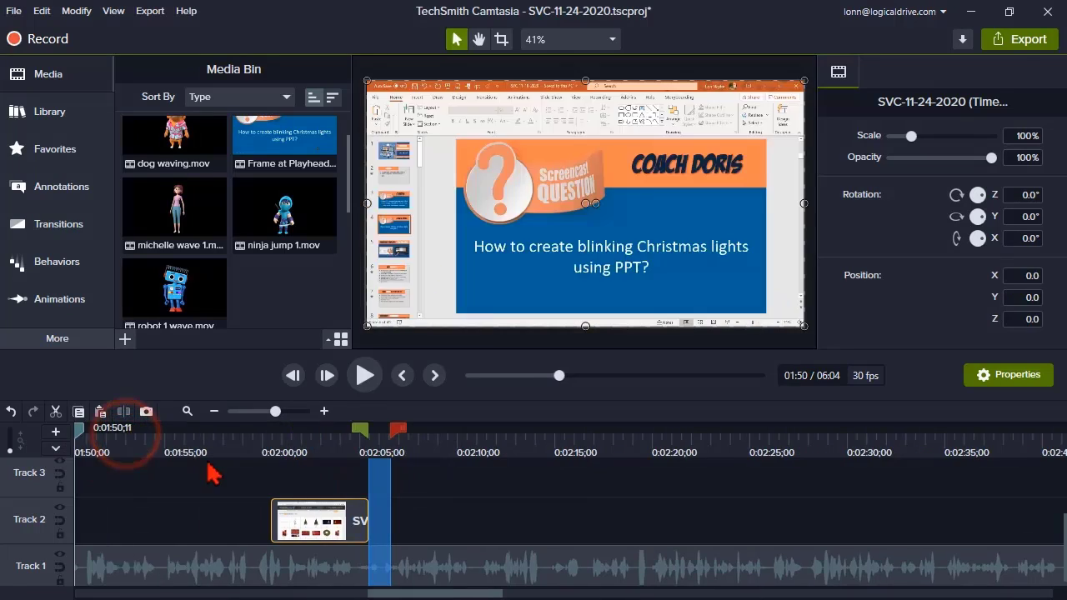
{"action": "left_click_drag", "start_coordinate": [213, 473], "coordinate": [170, 458]}
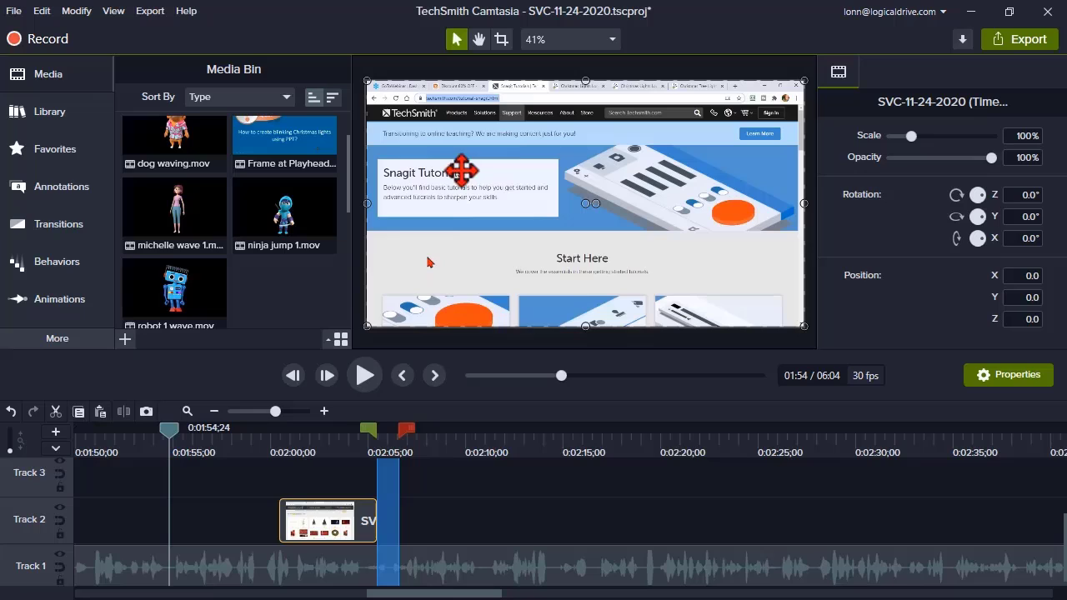
{"action": "mouse_move", "coordinate": [170, 457]}
{"action": "left_mouse_down"}
{"action": "mouse_move", "coordinate": [160, 428]}
{"action": "mouse_move", "coordinate": [217, 438]}
{"action": "left_mouse_up"}
{"action": "double_click", "coordinate": [160, 428]}
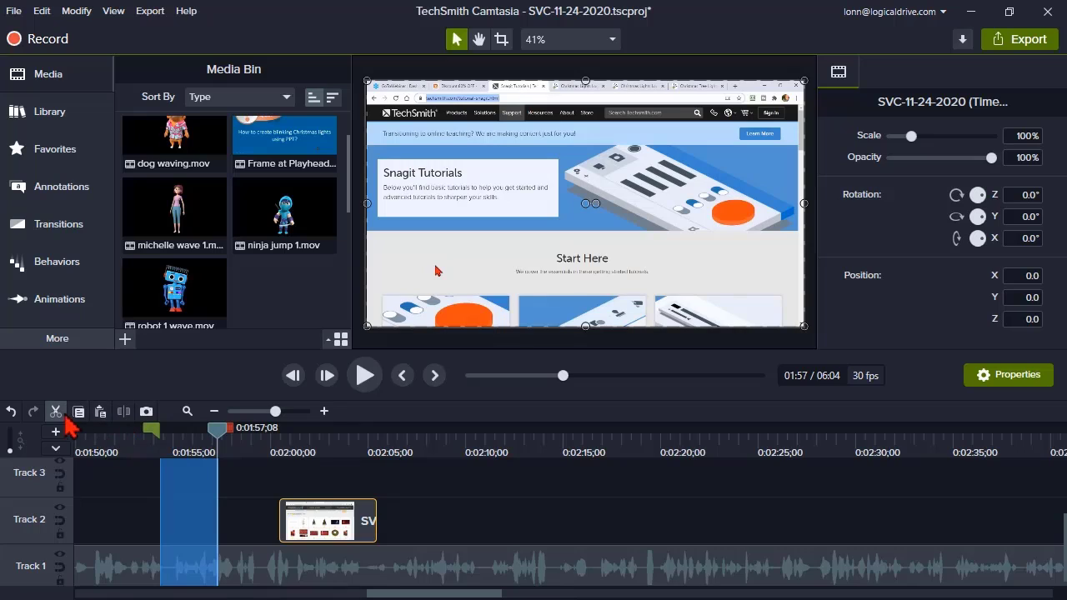
{"action": "left_click", "coordinate": [183, 574]}
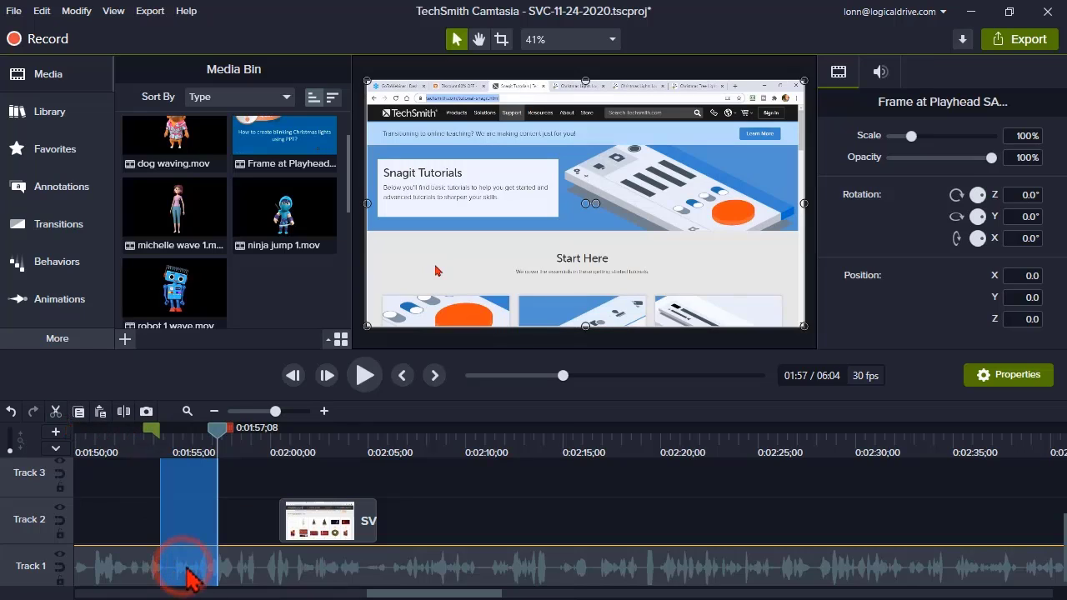
{"action": "double_click", "coordinate": [216, 435]}
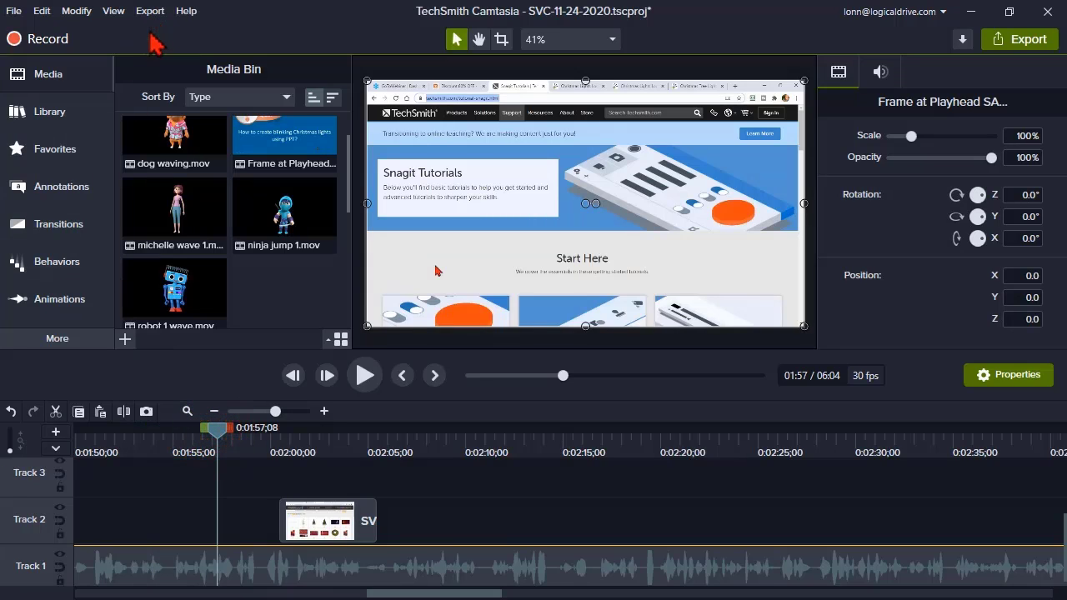
{"action": "left_click_drag", "start_coordinate": [340, 534], "coordinate": [305, 528]}
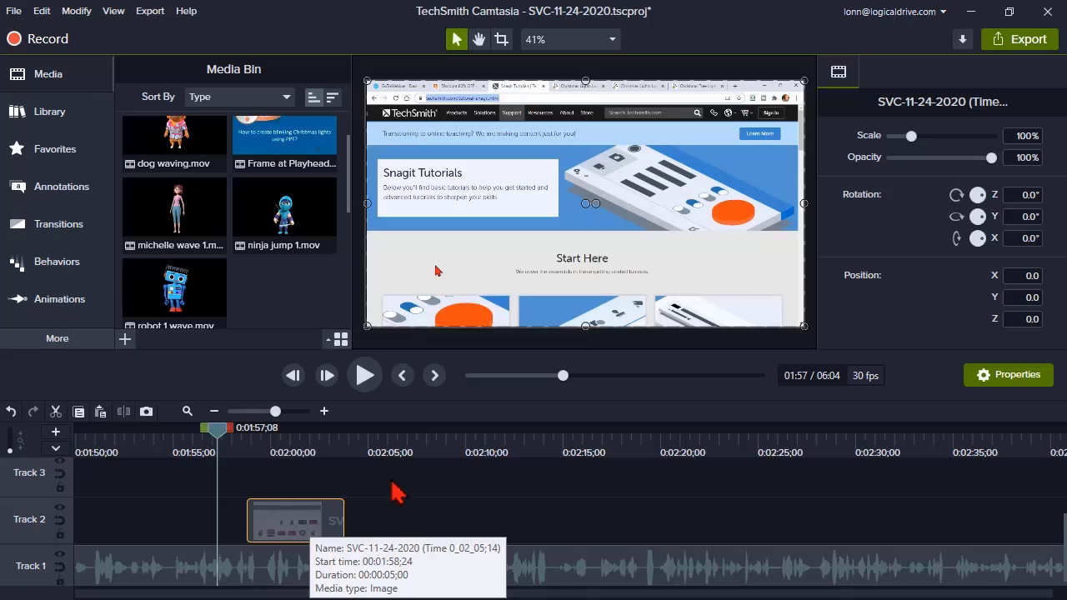
{"action": "left_click", "coordinate": [413, 450]}
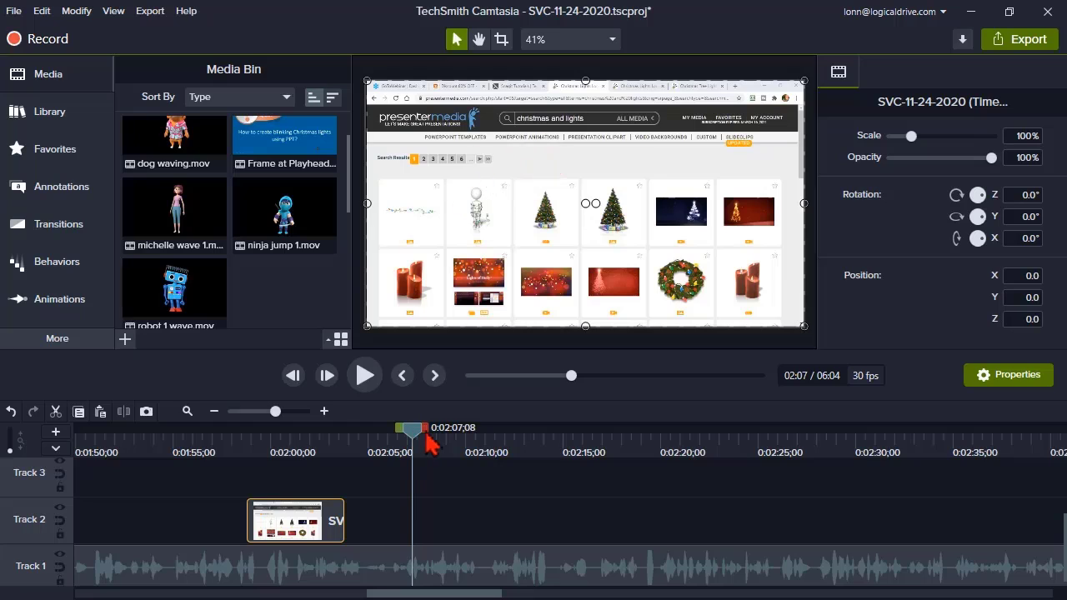
Advance the playhead to 0:02:24;29, where the 'christmas and lights' search results reappear
{"action": "left_click", "coordinate": [455, 436]}
{"action": "left_click_drag", "start_coordinate": [455, 435], "coordinate": [763, 434]}
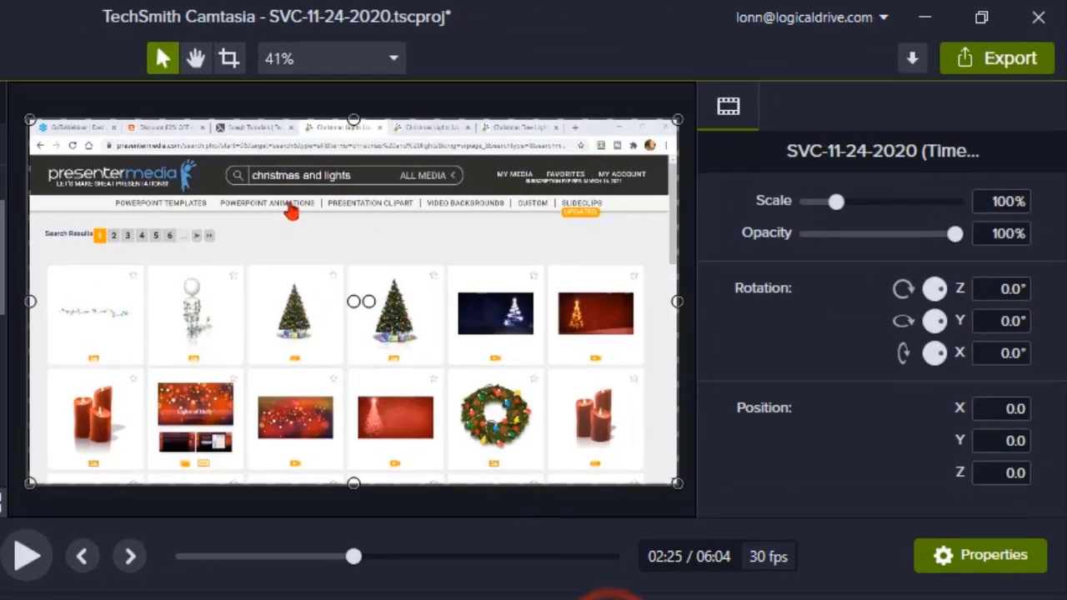
{"action": "left_click_drag", "start_coordinate": [609, 593], "coordinate": [599, 590]}
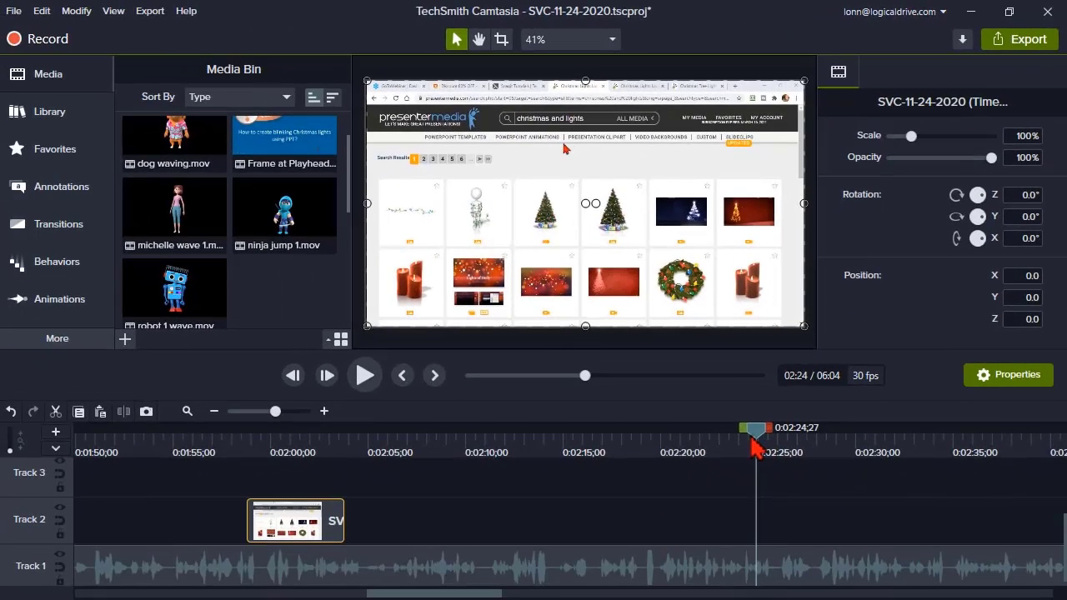
{"action": "left_click_drag", "start_coordinate": [752, 440], "coordinate": [755, 441]}
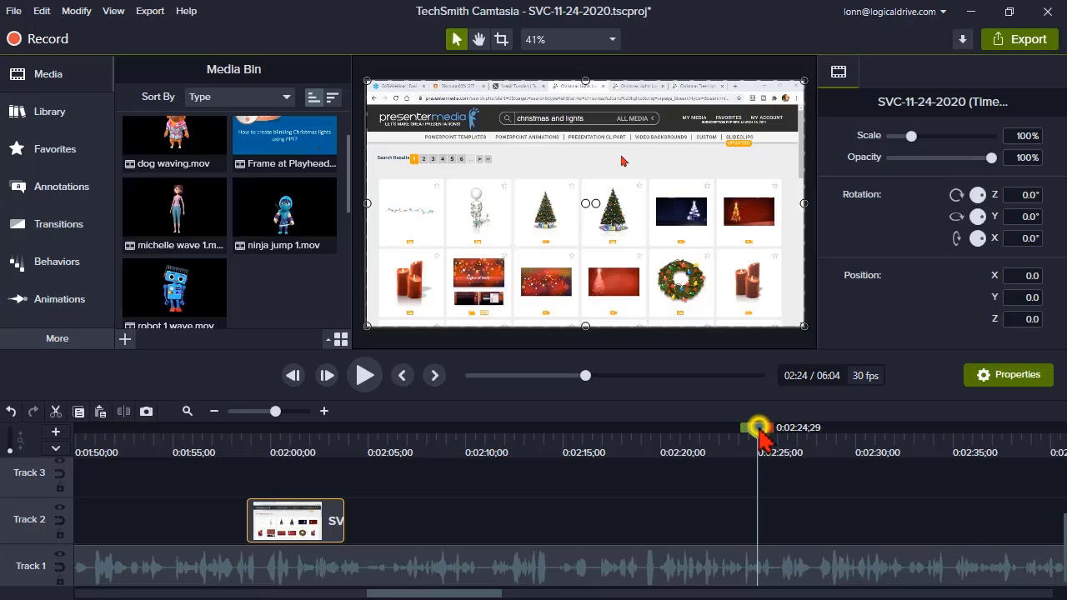
Add an exported still frame at 0:02:24;29 on Track 2 and trim its end to cover the search results
{"action": "right_click", "coordinate": [760, 435]}
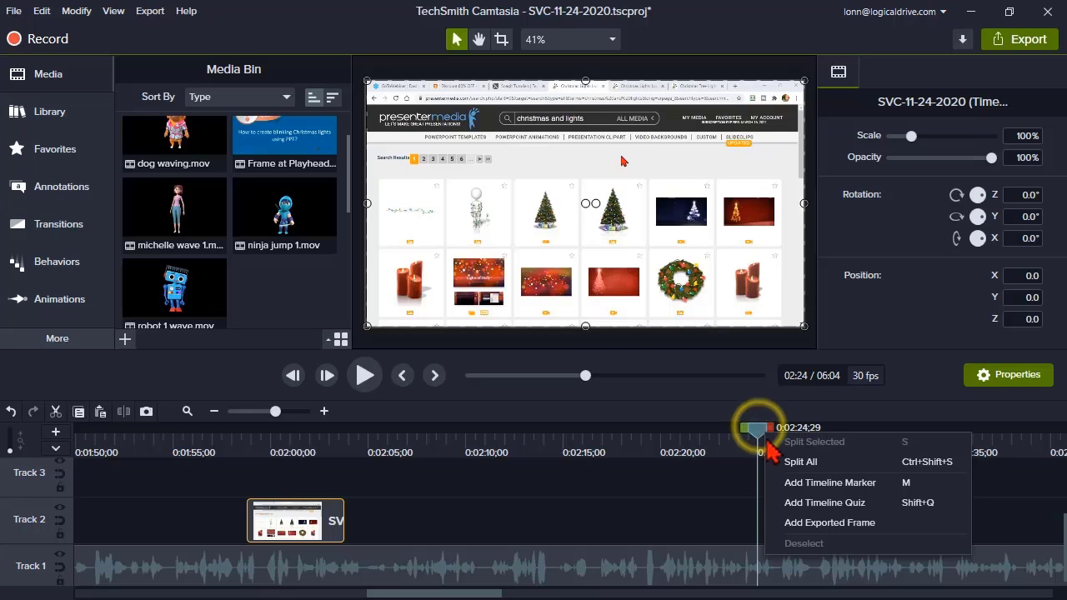
{"action": "left_click", "coordinate": [798, 523]}
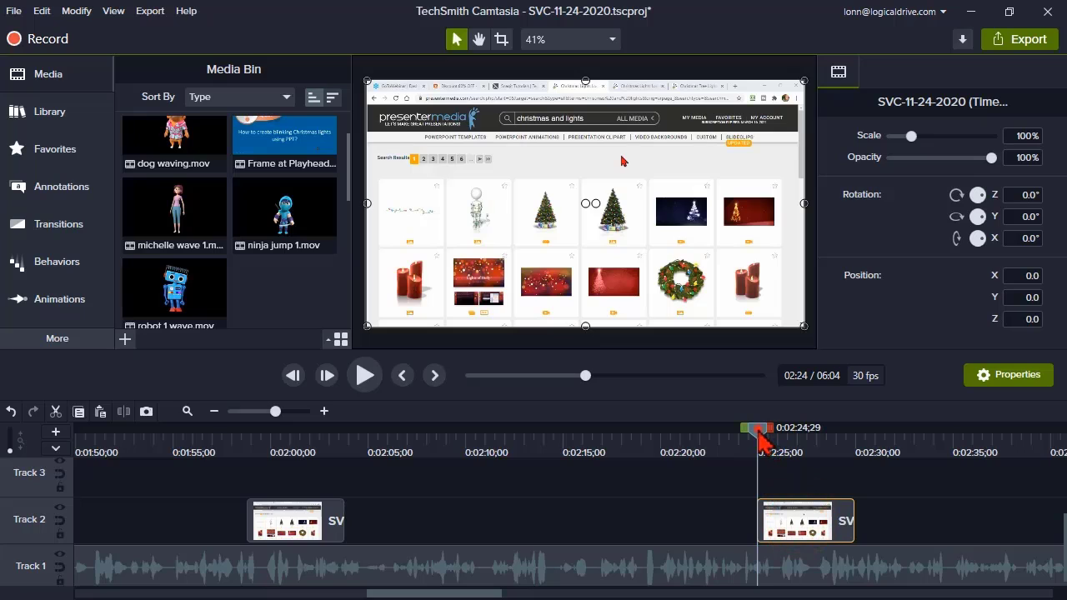
{"action": "left_click_drag", "start_coordinate": [760, 440], "coordinate": [890, 450]}
{"action": "left_click_drag", "start_coordinate": [853, 517], "coordinate": [833, 515]}
{"action": "left_click", "coordinate": [795, 433]}
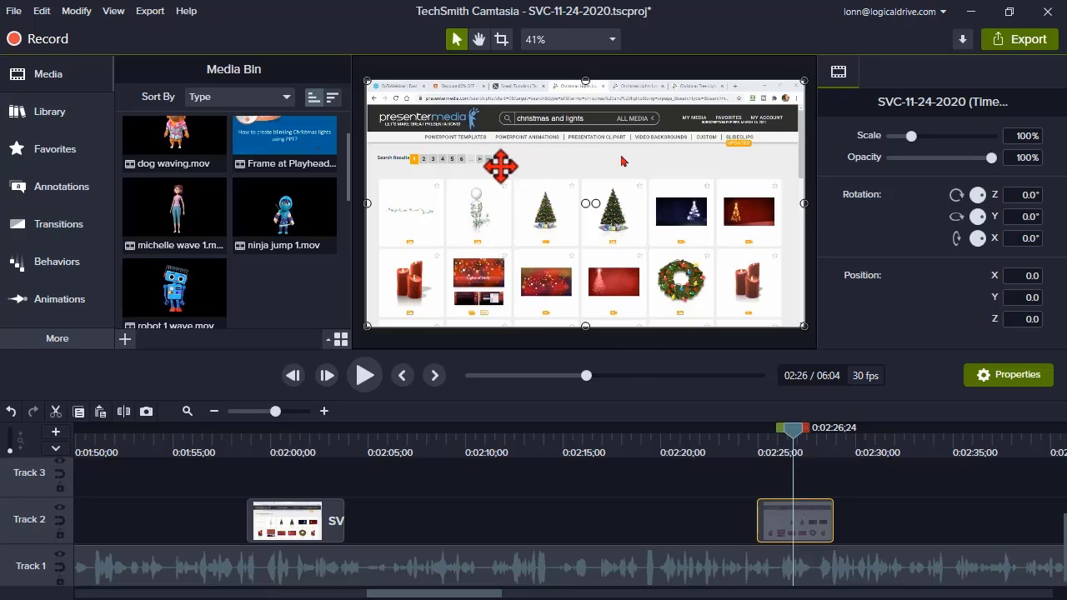
{"action": "left_click", "coordinate": [613, 451]}
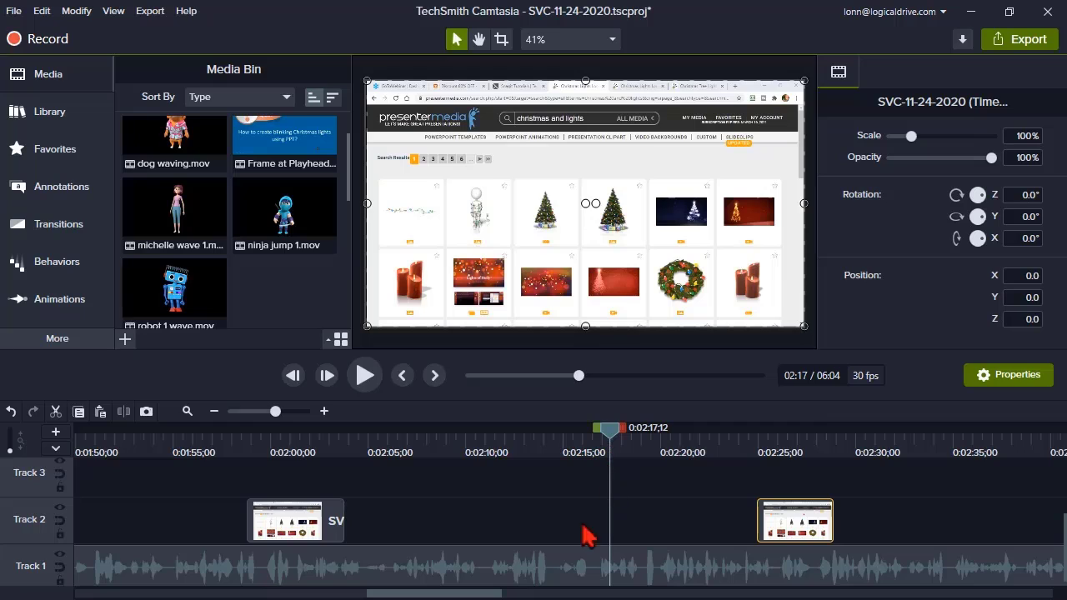
{"action": "left_click", "coordinate": [485, 562]}
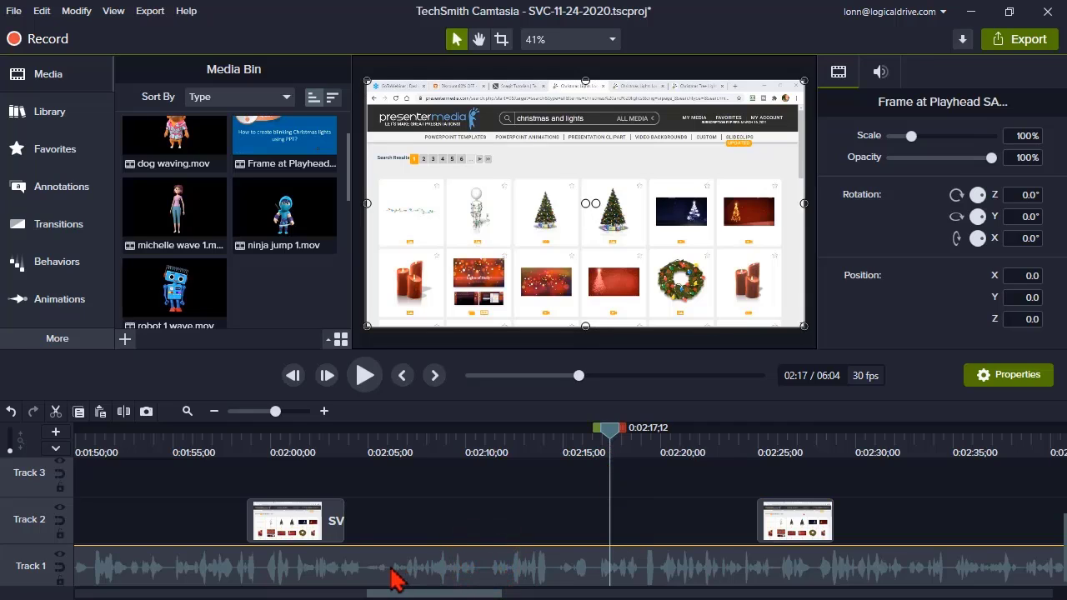